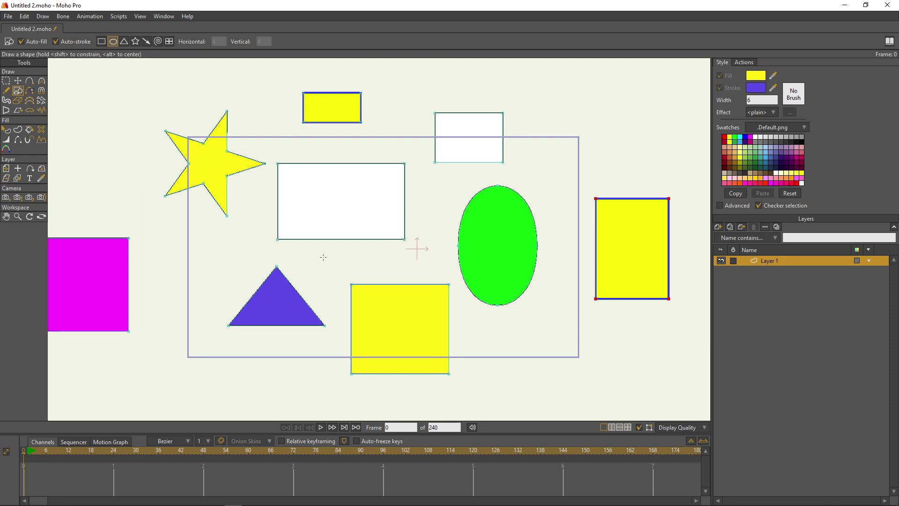
# Draw a circle with yellow fill and purple stroke above the yellow rectangle that lies outside the frame.
pyautogui.scroll(1, 381, 200)
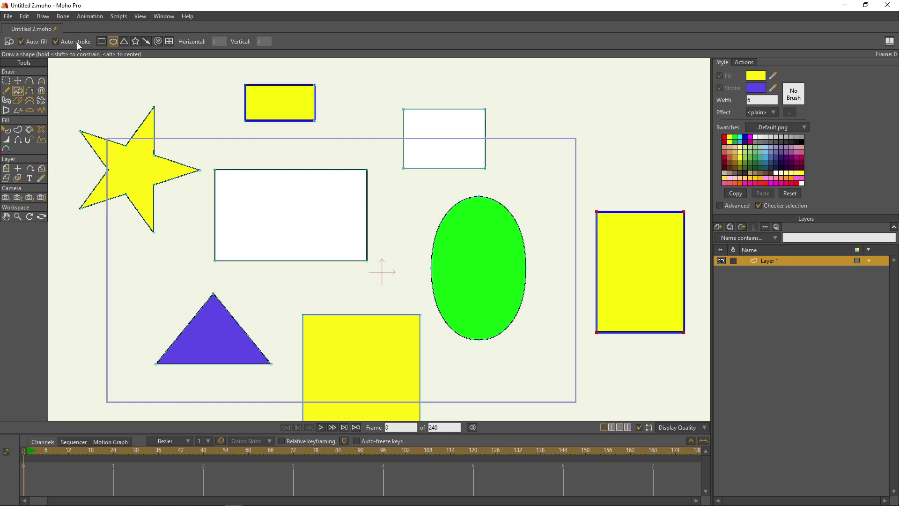
pyautogui.moveTo(504, 202); pyautogui.dragTo(400, 221)
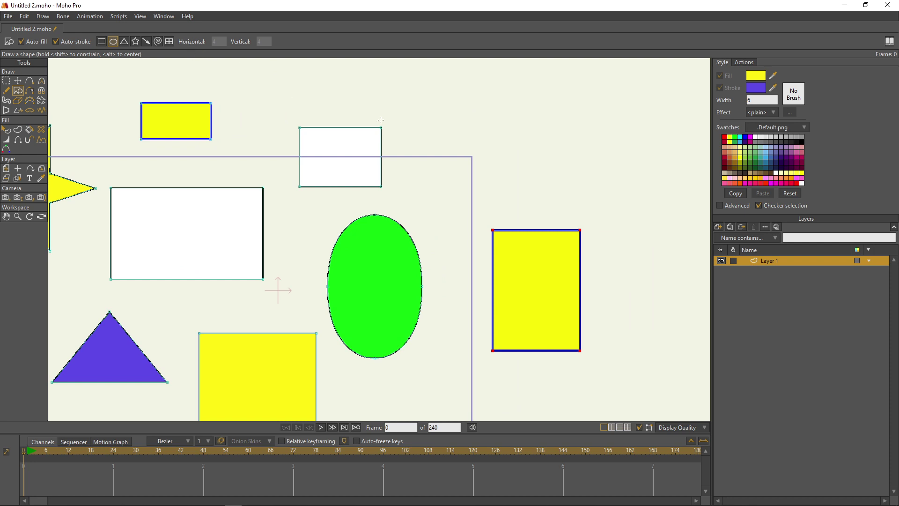
pyautogui.moveTo(506, 117); pyautogui.dragTo(584, 191)
# Draw a tall oval with stroke only, auto-fill off, between the small white rectangle and the new yellow circle.
pyautogui.scroll(2, 586, 152)
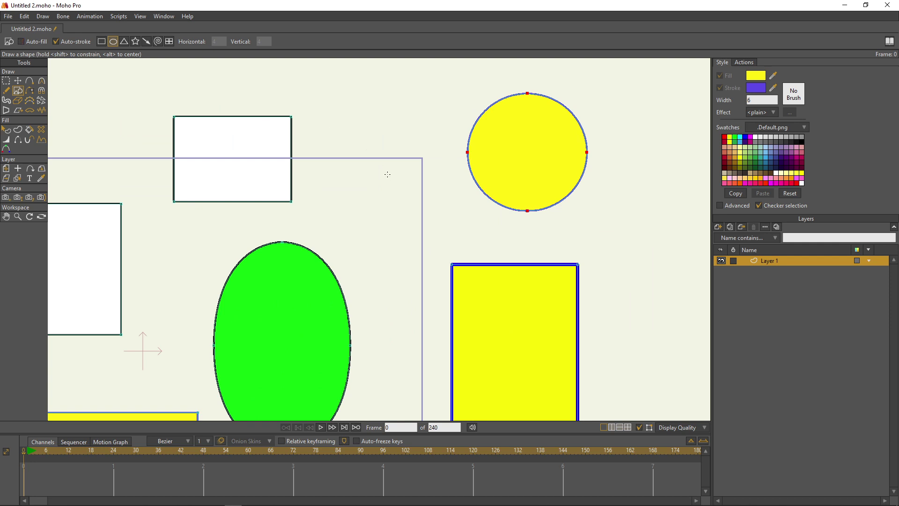
pyautogui.moveTo(387, 174); pyautogui.dragTo(433, 260)
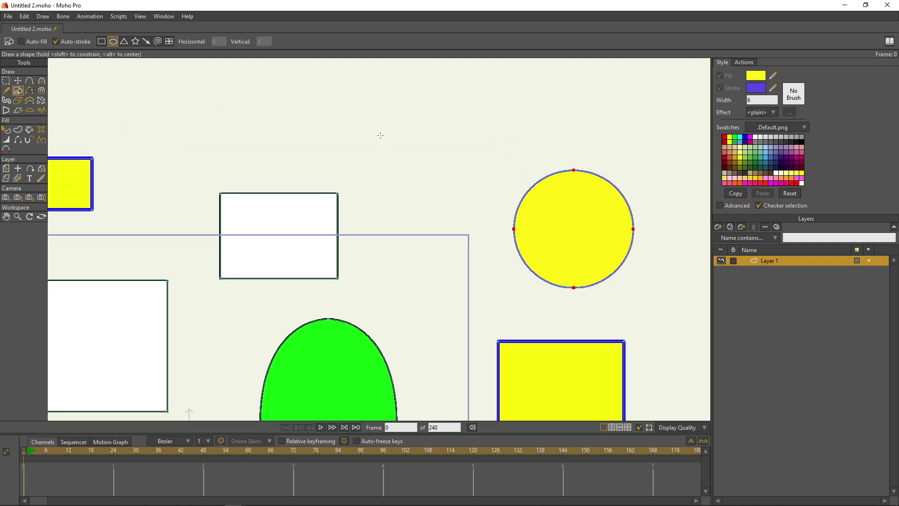
pyautogui.moveTo(369, 113); pyautogui.dragTo(446, 212)
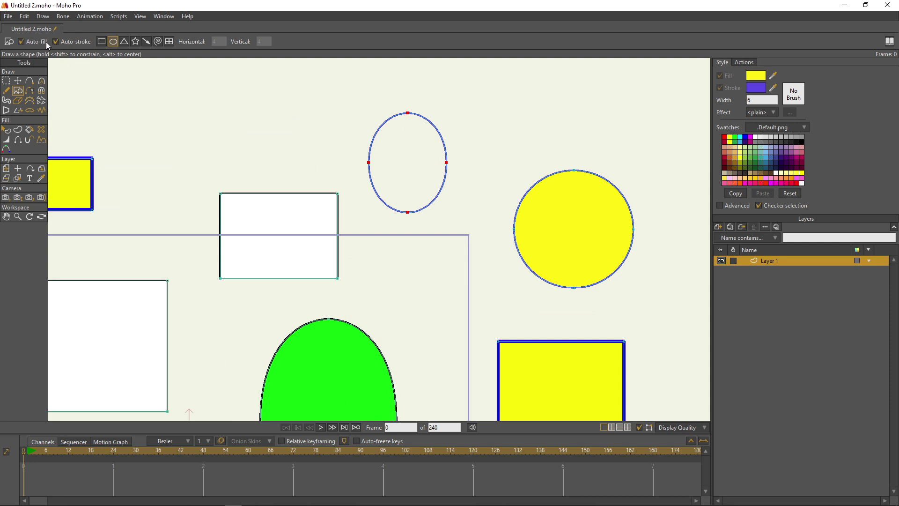
# Draw a yellow oval with fill only, auto-stroke off, just above the small white rectangle.
pyautogui.moveTo(239, 100); pyautogui.dragTo(315, 169)
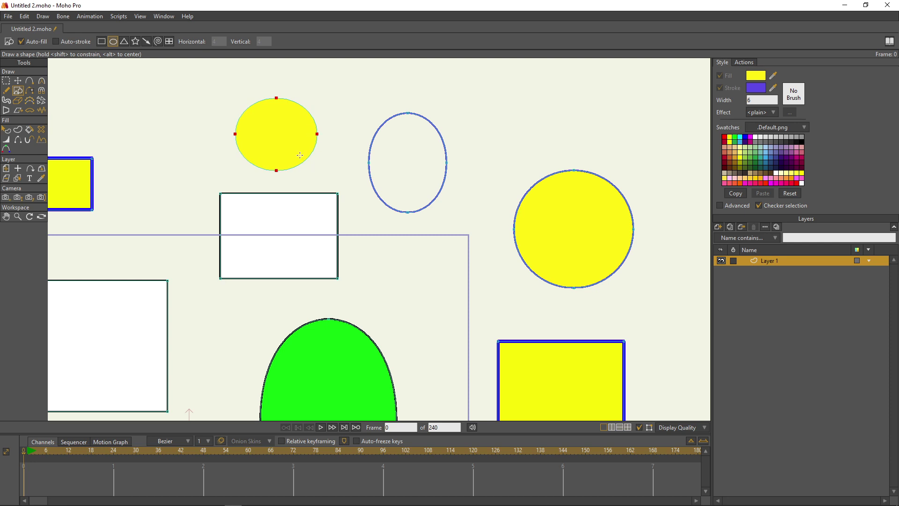
pyautogui.scroll(2, 284, 145)
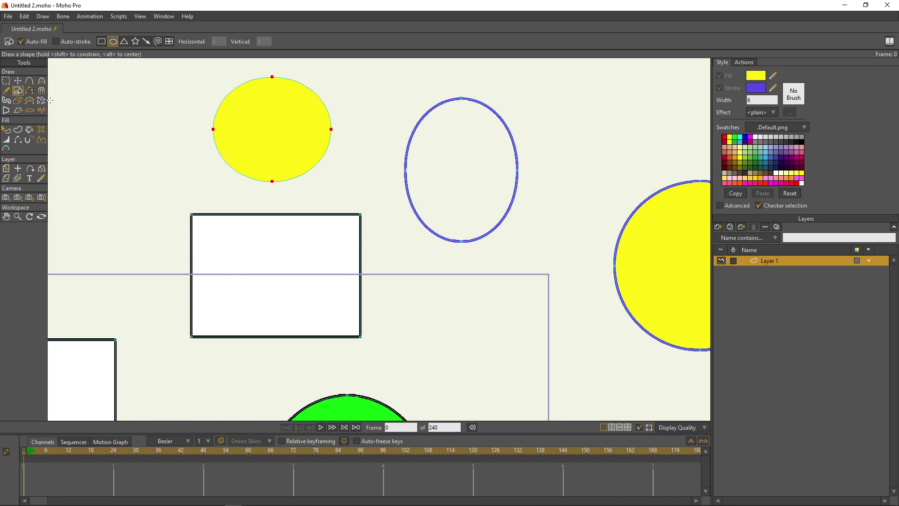
pyautogui.moveTo(179, 170); pyautogui.dragTo(263, 168)
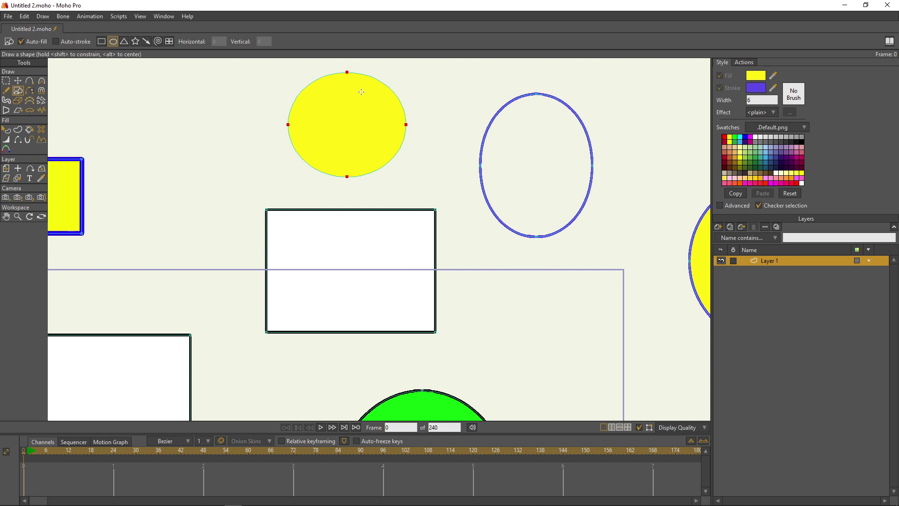
pyautogui.scroll(2, 355, 85)
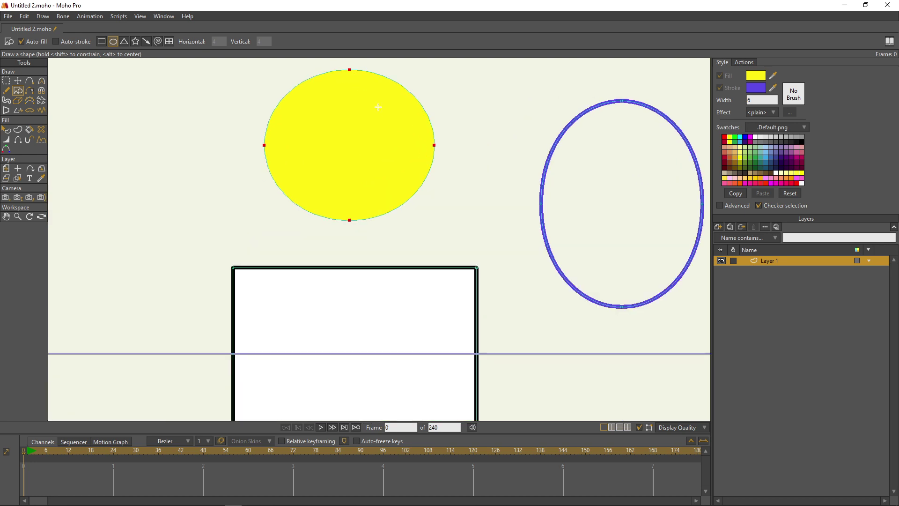
pyautogui.scroll(-1, 378, 107)
pyautogui.moveTo(423, 181); pyautogui.dragTo(367, 191)
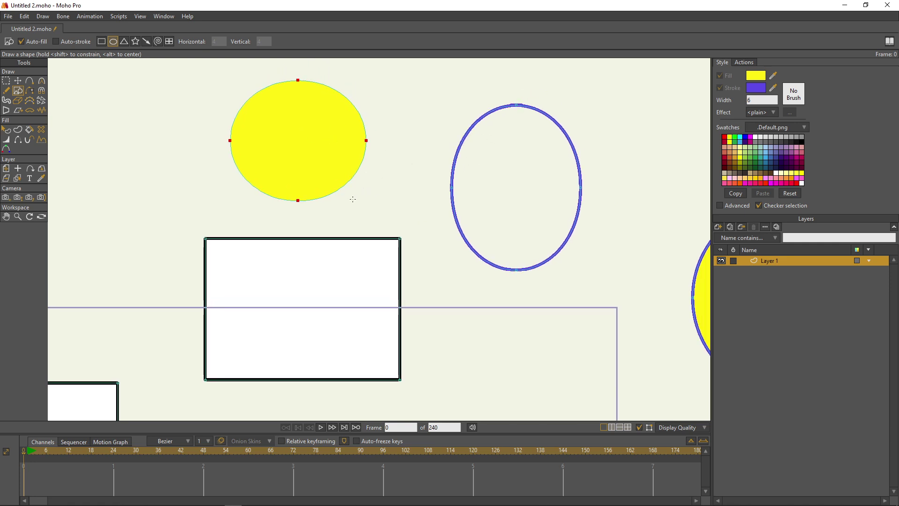
# Draw an oval with both auto-fill and auto-stroke off, beside the fill-only yellow oval.
pyautogui.scroll(-1, 353, 198)
pyautogui.scroll(1, 347, 196)
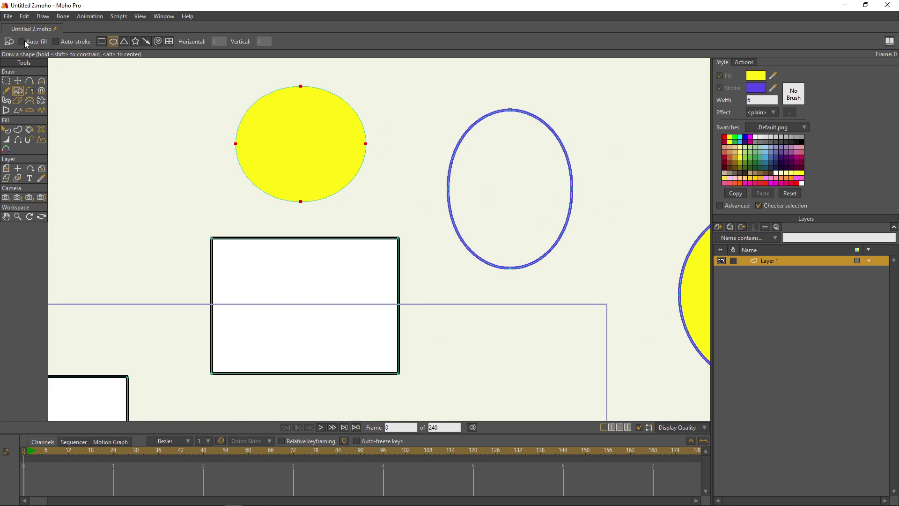
pyautogui.hscroll(-3, 234, 154)
pyautogui.moveTo(252, 114); pyautogui.dragTo(368, 237)
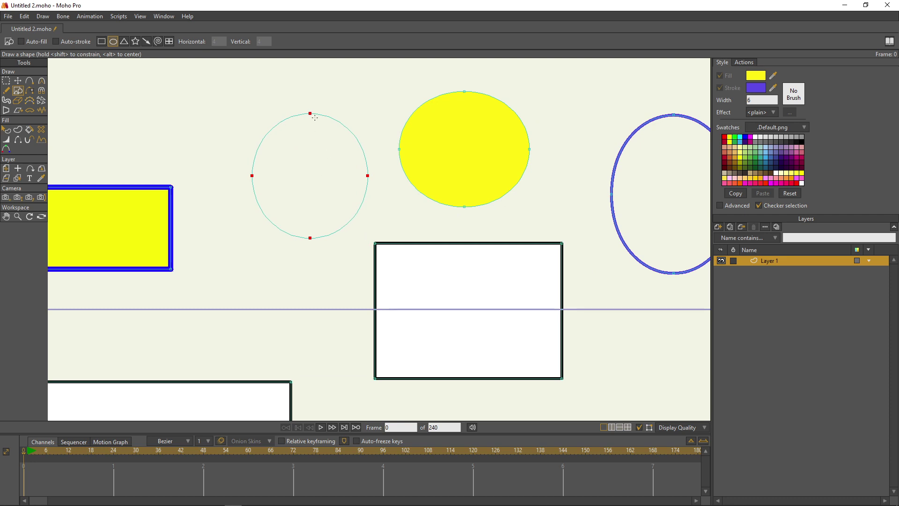
# Create a shape with both fill and stroke from the oval that has neither, using the Create Shape tool.
pyautogui.scroll(1, 315, 118)
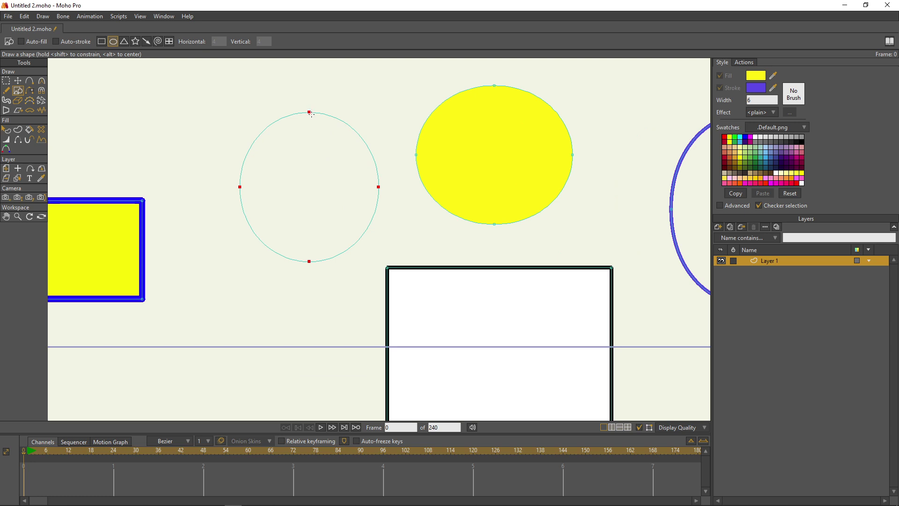
pyautogui.click(18, 130)
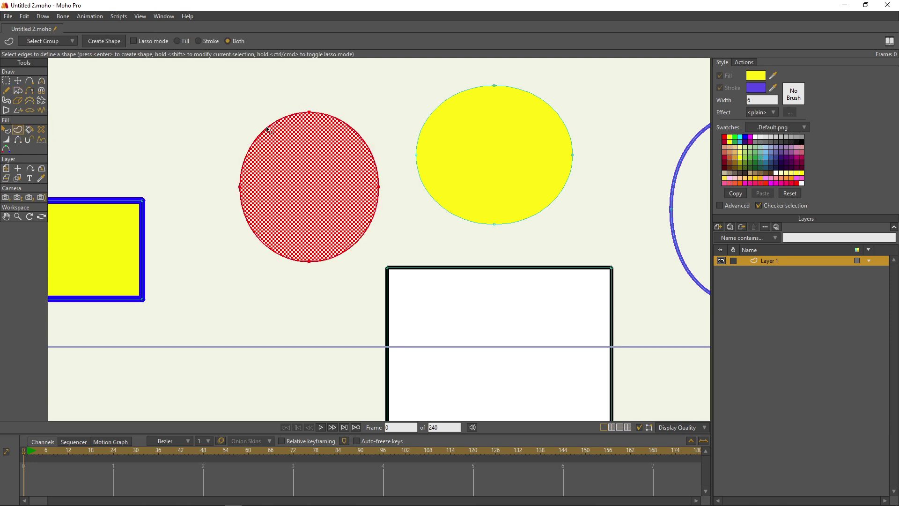
pyautogui.click(104, 41)
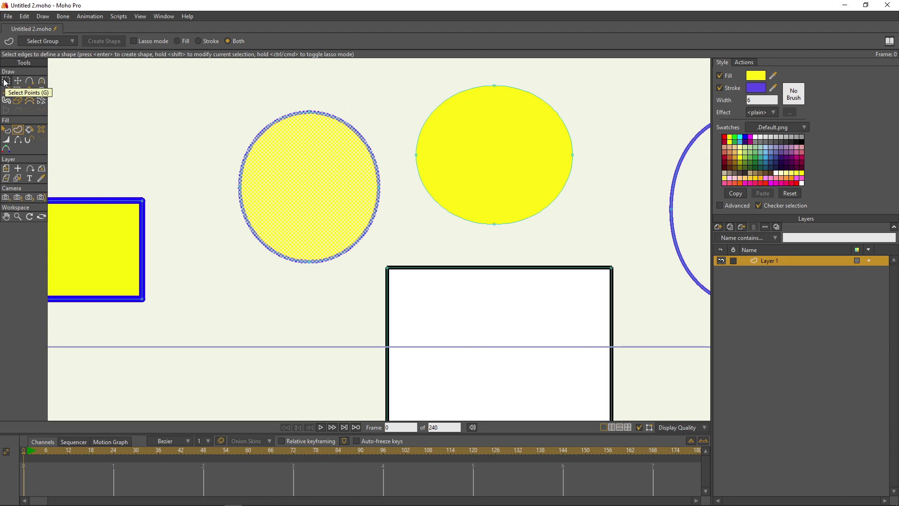
# Switch to the Moho shortcut document in WPS Office, examine the Shift and Alt entries, and return to Moho.
pyautogui.hotkey('alt', 'Tab')
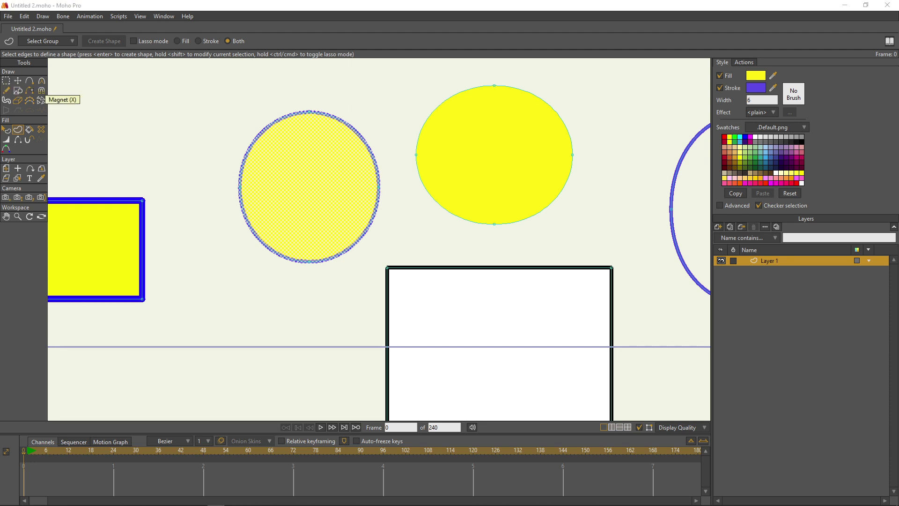
pyautogui.scroll(-3, 519, 253)
pyautogui.scroll(3, 516, 262)
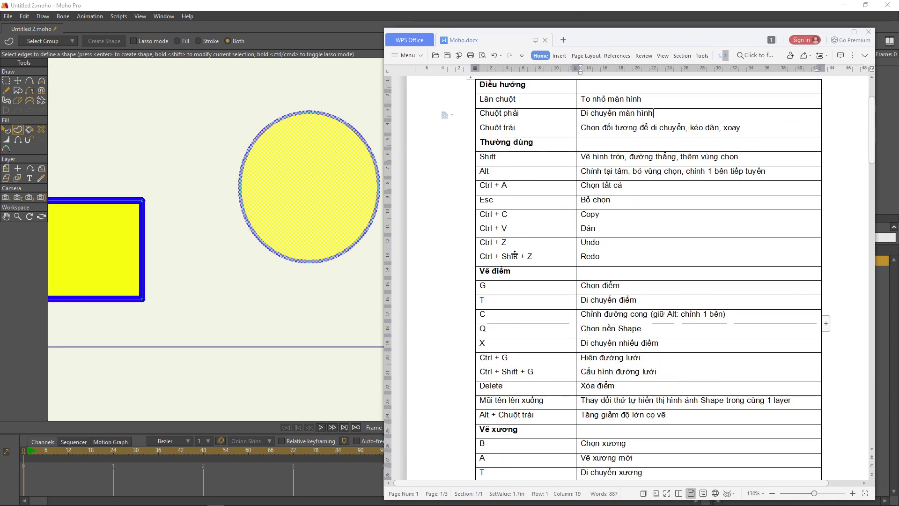
pyautogui.scroll(-3, 510, 120)
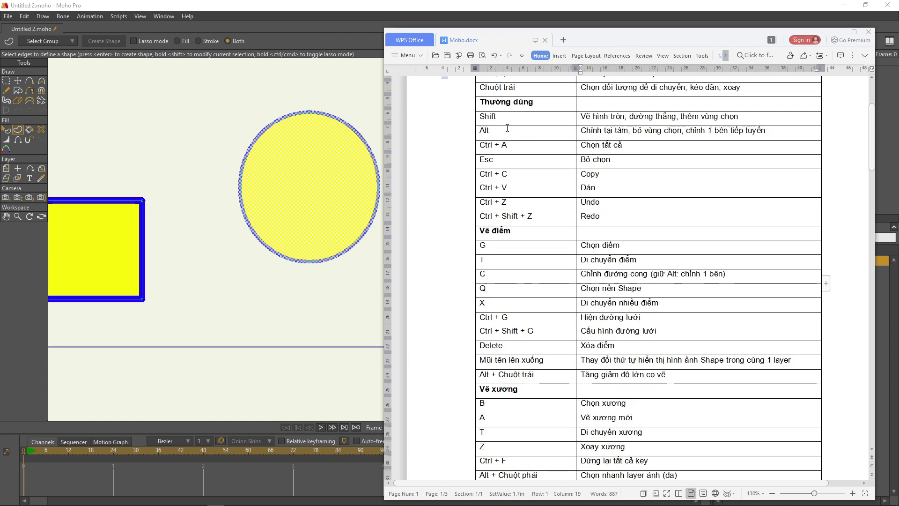
pyautogui.moveTo(509, 119); pyautogui.dragTo(478, 120)
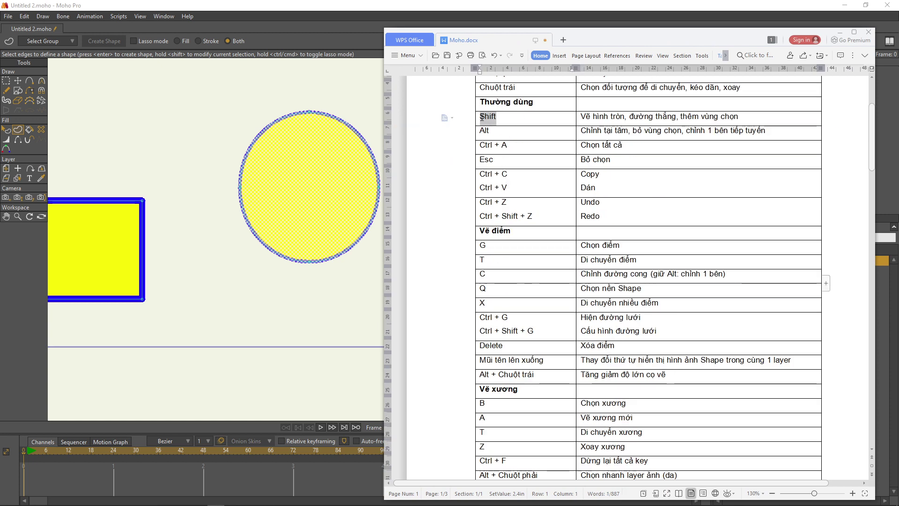
pyautogui.click(515, 130)
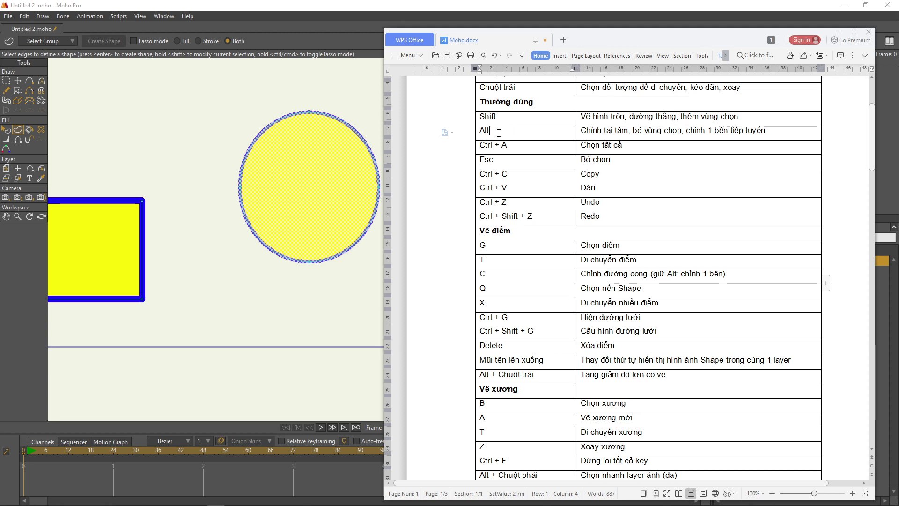
pyautogui.doubleClick(486, 131)
pyautogui.hotkey('alt', 'Tab')
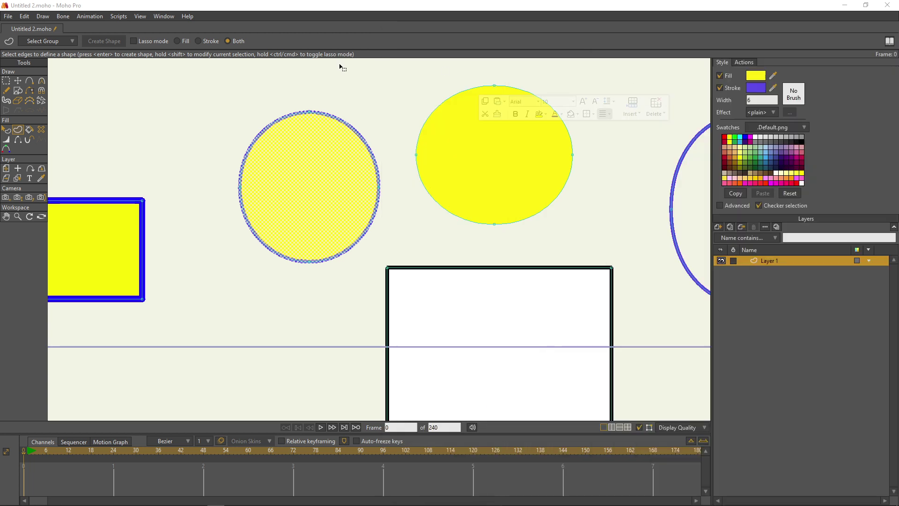
# Select the points of all shapes on Layer 1 and delete them to empty the canvas.
pyautogui.scroll(-3, 341, 241)
pyautogui.click(335, 257)
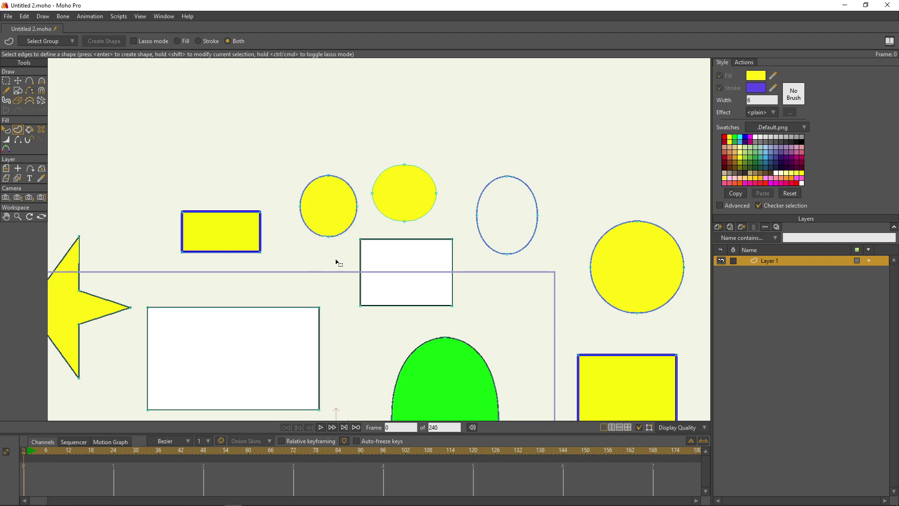
pyautogui.scroll(-1, 326, 275)
pyautogui.moveTo(325, 275); pyautogui.dragTo(359, 187)
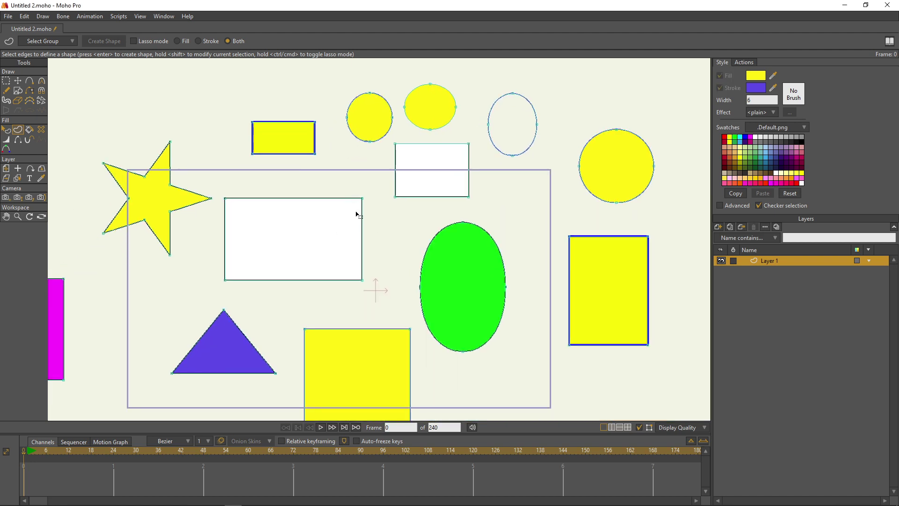
pyautogui.click(8, 83)
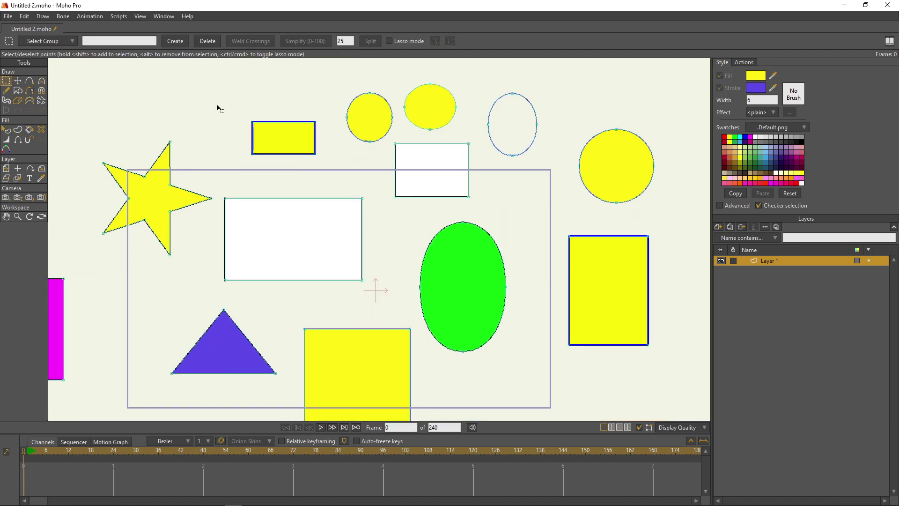
pyautogui.hotkey('ctrl', 'a')
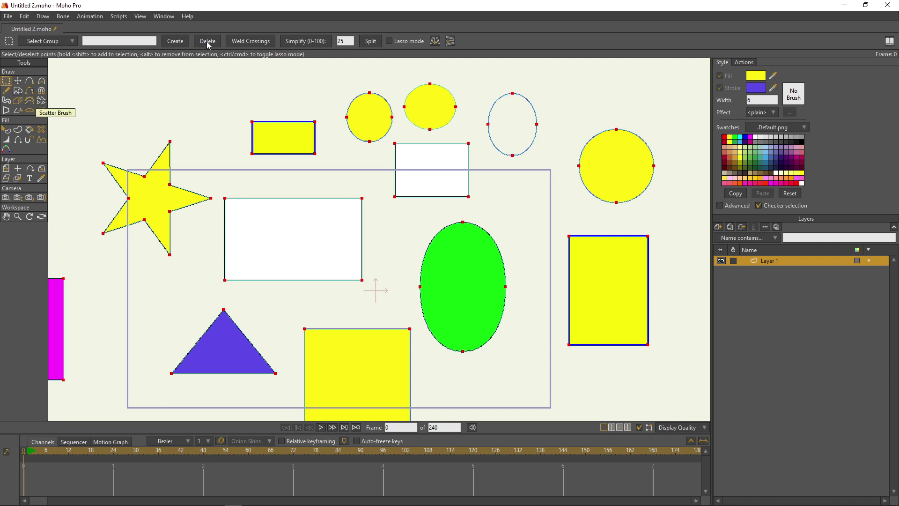
pyautogui.press('Delete')
# Draw a perfect circle without fill or stroke in the upper-left part of the frame.
pyautogui.scroll(2, 310, 277)
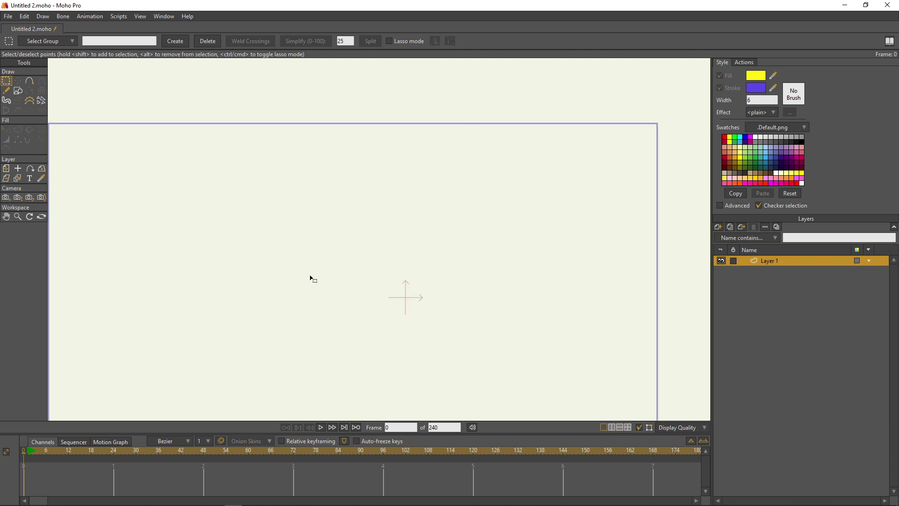
pyautogui.moveTo(310, 278); pyautogui.dragTo(292, 212)
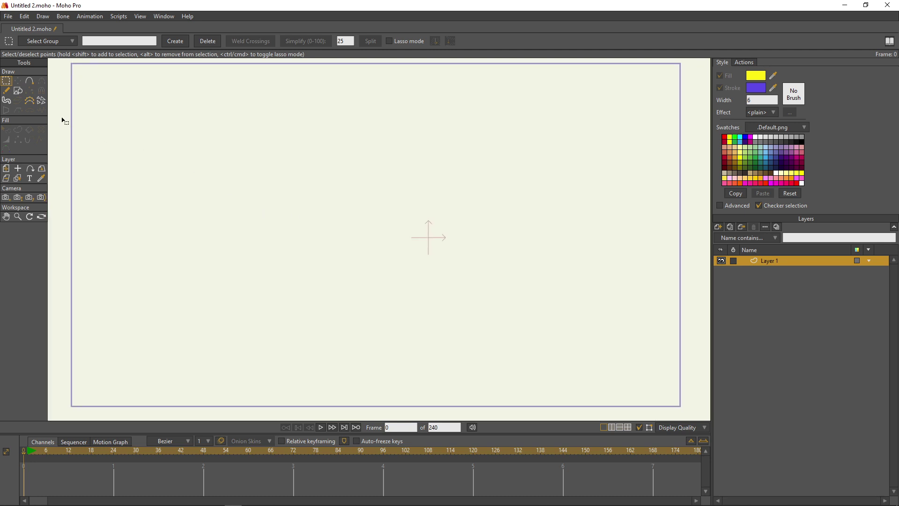
pyautogui.click(18, 91)
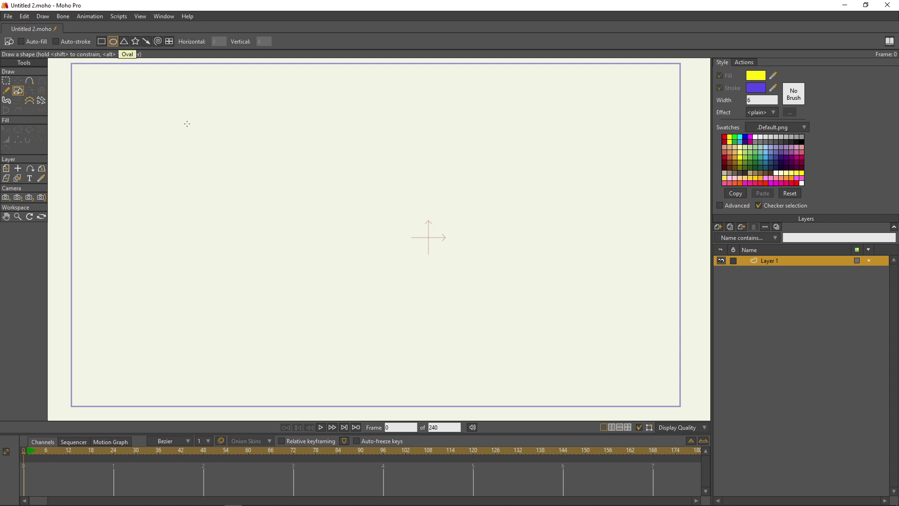
pyautogui.moveTo(187, 124); pyautogui.dragTo(294, 236)
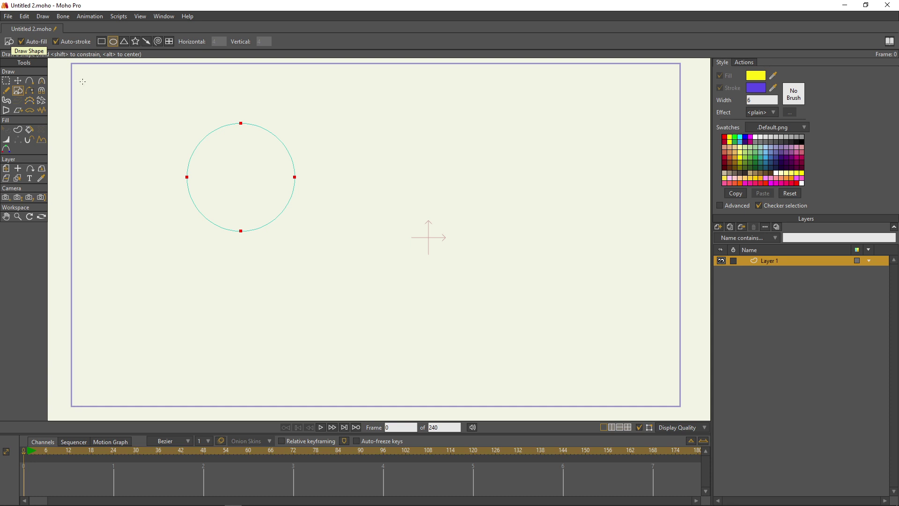
# Try a second perfect circle with auto-fill and auto-stroke on, and undo both circles.
pyautogui.moveTo(372, 117)
pyautogui.mouseDown()
pyautogui.moveTo(354, 142)
pyautogui.moveTo(492, 245)
pyautogui.moveTo(438, 212)
pyautogui.mouseUp()
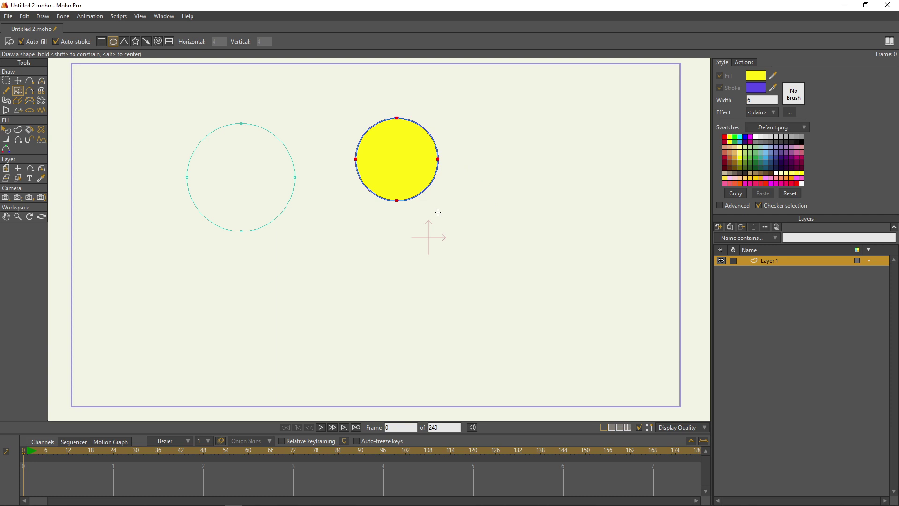
pyautogui.hotkey('ctrl', 'z')
pyautogui.hotkey('ctrl', 'z')
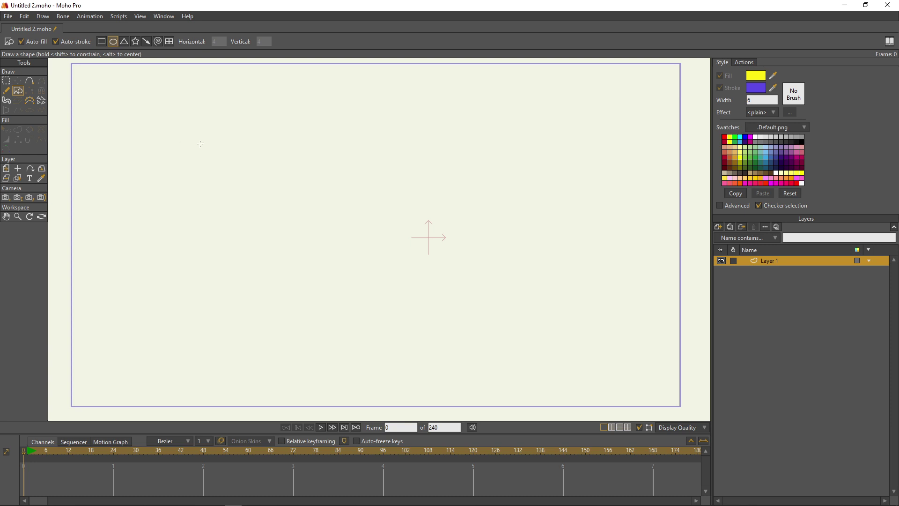
# Draw a perfect circle and a square beside it, each outward from its center, with yellow fill and purple stroke.
pyautogui.moveTo(193, 133)
pyautogui.mouseDown()
pyautogui.moveTo(276, 207)
pyautogui.moveTo(298, 207)
pyautogui.moveTo(311, 223)
pyautogui.moveTo(208, 153)
pyautogui.moveTo(249, 191)
pyautogui.mouseUp()
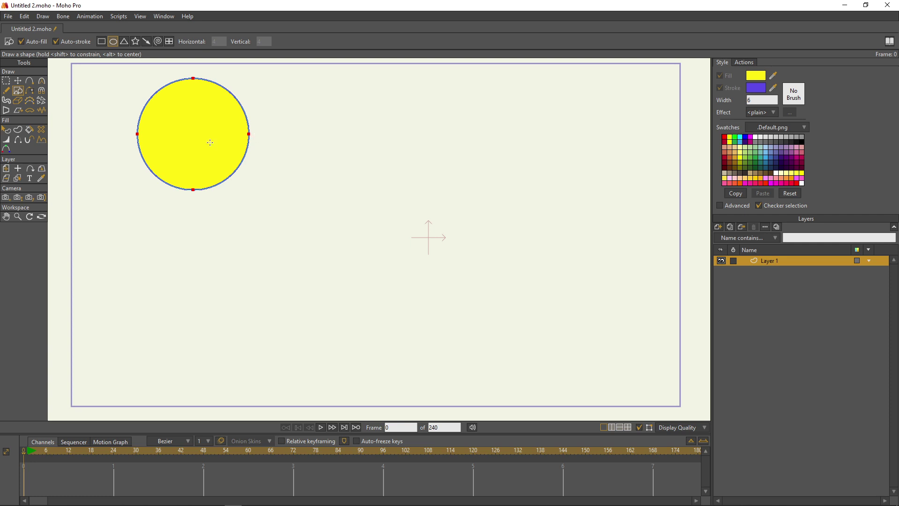
pyautogui.click(101, 41)
pyautogui.moveTo(347, 167); pyautogui.dragTo(393, 224)
pyautogui.moveTo(404, 236)
pyautogui.mouseDown()
pyautogui.moveTo(422, 248)
pyautogui.moveTo(399, 250)
pyautogui.mouseUp()
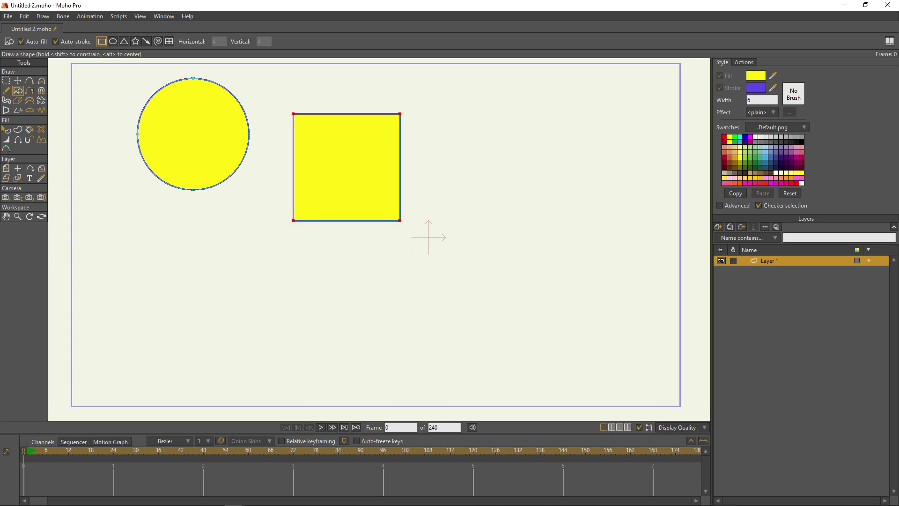
# Switch to the Moho.docx reference and review the shortcuts for select all, deselect, copy, paste, undo and redo, and return to Moho.
pyautogui.hotkey('alt', 'Tab')
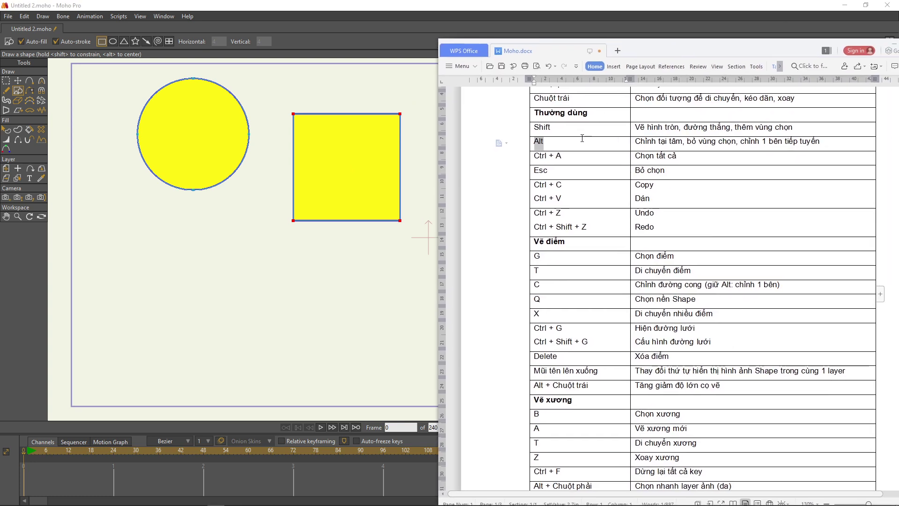
pyautogui.click(581, 157)
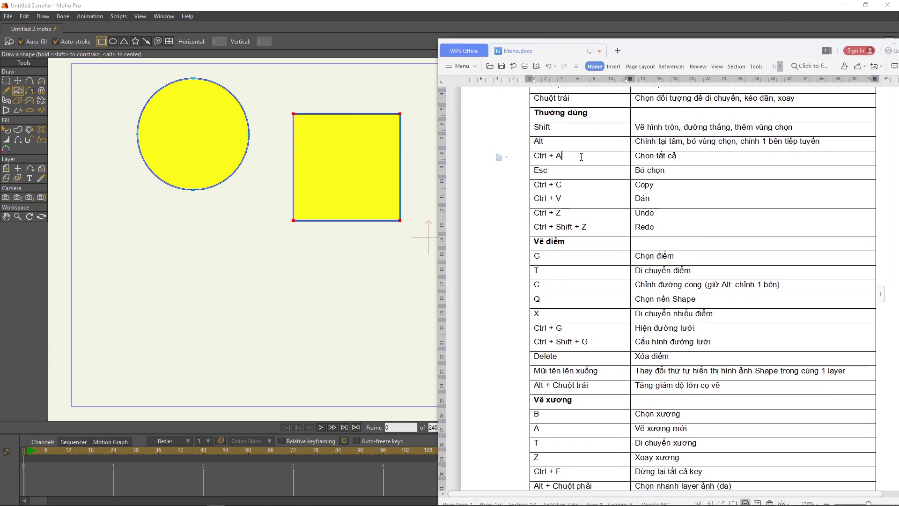
pyautogui.doubleClick(556, 178)
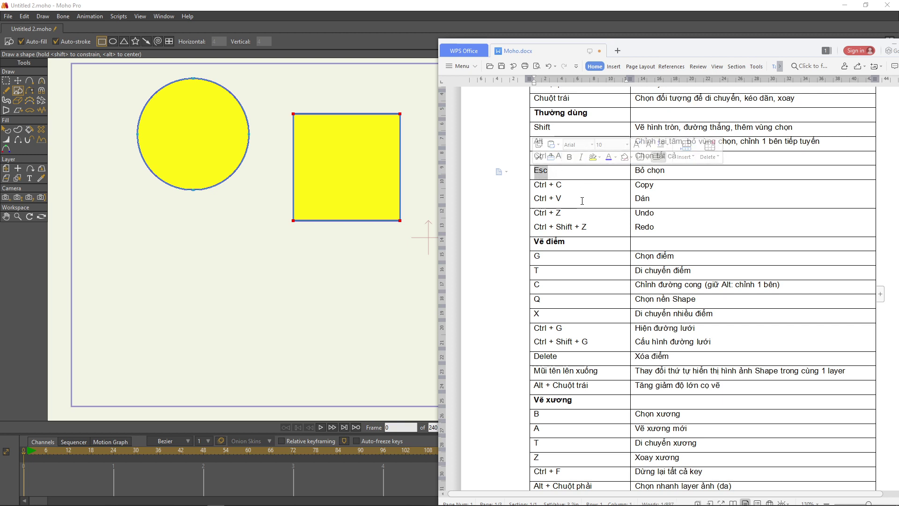
pyautogui.moveTo(584, 200); pyautogui.dragTo(538, 184)
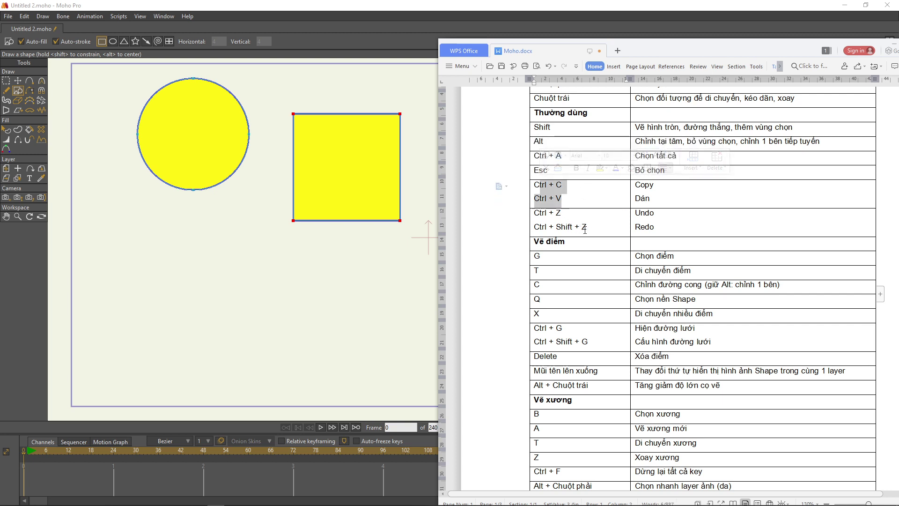
pyautogui.moveTo(587, 226); pyautogui.dragTo(544, 217)
pyautogui.hotkey('alt', 'Tab')
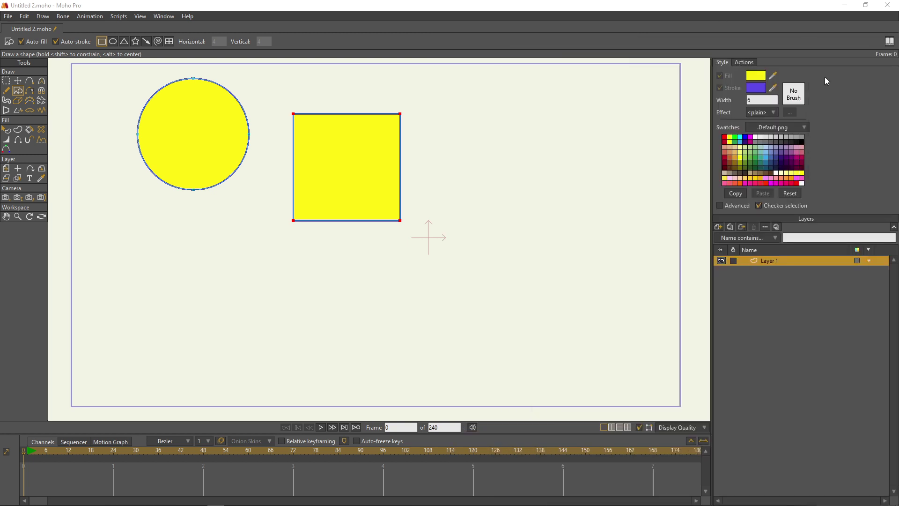
# Select the yellow square's points, duplicate the square, and move the copy level with the original into the empty space to its right.
pyautogui.click(6, 80)
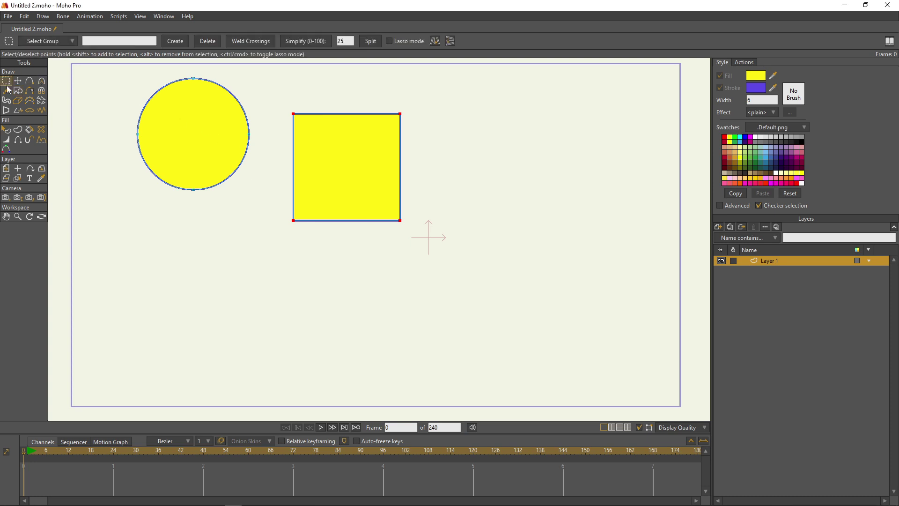
pyautogui.moveTo(275, 101); pyautogui.dragTo(454, 257)
pyautogui.press('t')
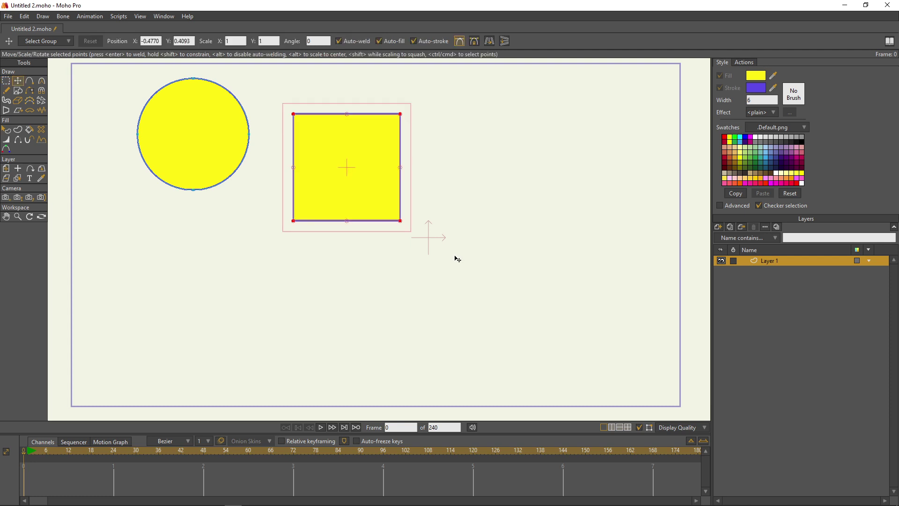
pyautogui.moveTo(361, 172); pyautogui.dragTo(544, 177)
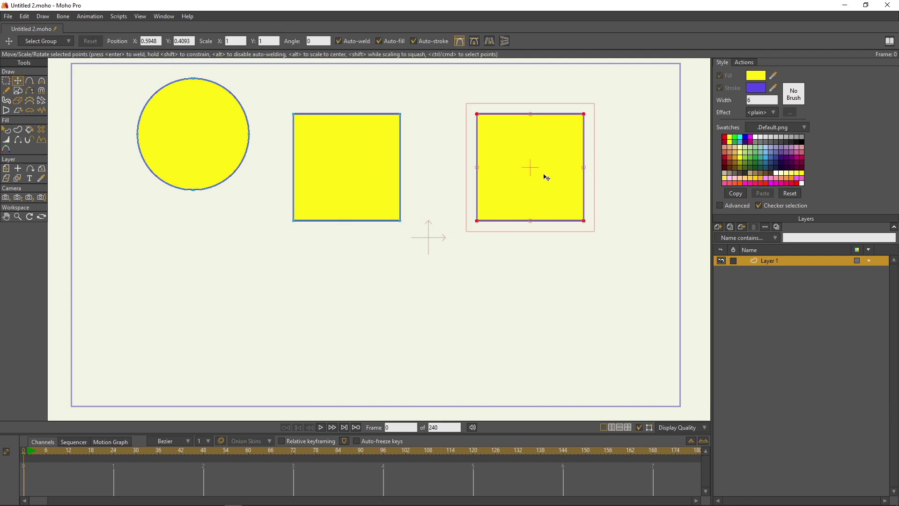
# Practise rectangular point selection on the two squares, selecting the right-hand square's points and the middle square's points separately.
pyautogui.click(6, 82)
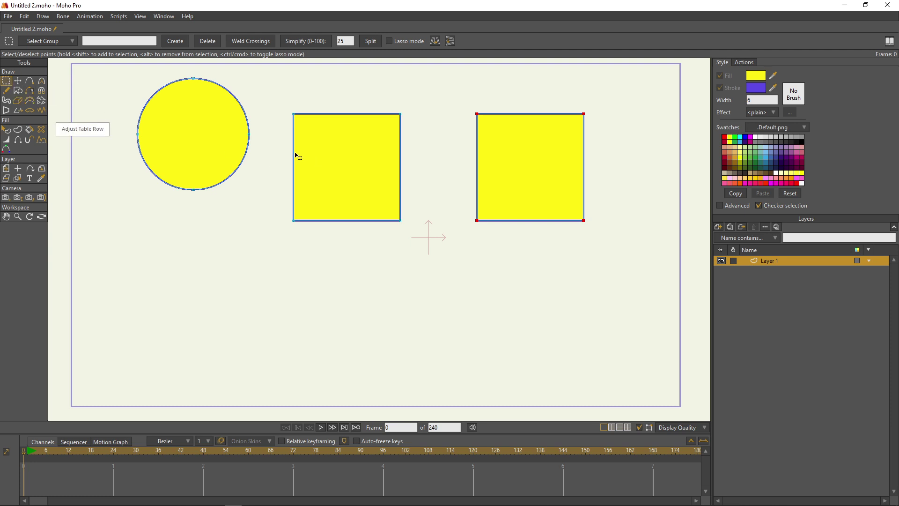
pyautogui.moveTo(281, 126); pyautogui.dragTo(279, 170)
pyautogui.moveTo(275, 140); pyautogui.dragTo(423, 301)
pyautogui.click(453, 144)
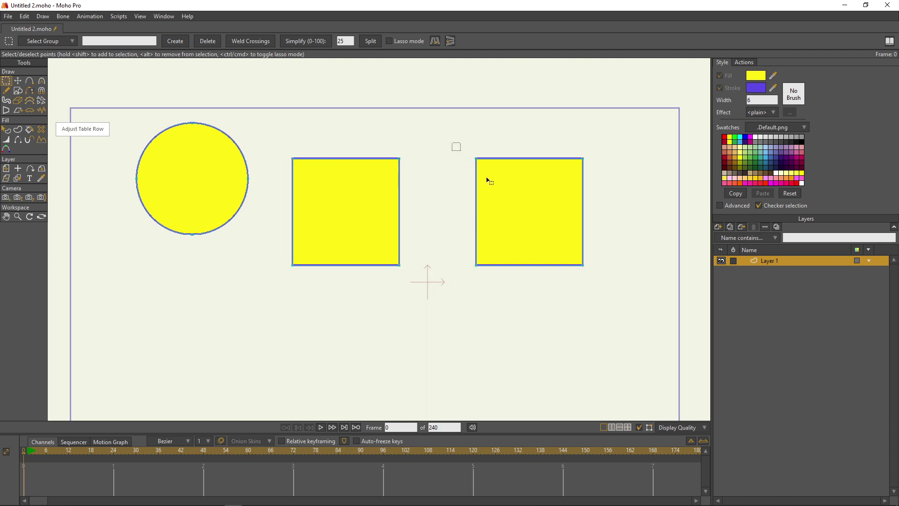
pyautogui.moveTo(487, 180); pyautogui.dragTo(637, 315)
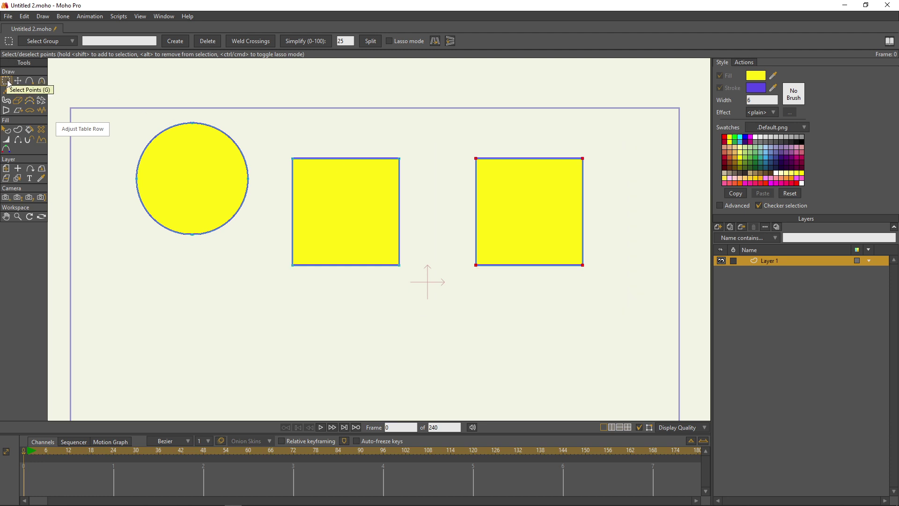
pyautogui.moveTo(270, 132); pyautogui.dragTo(427, 313)
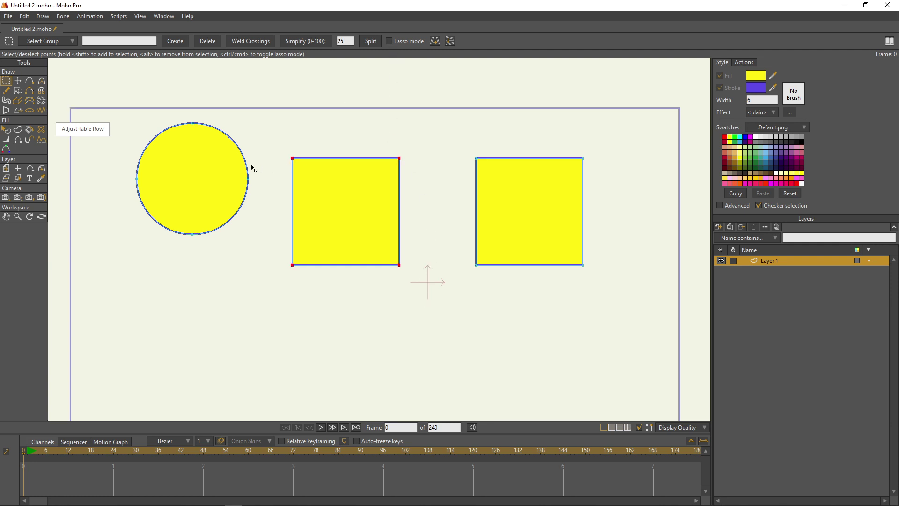
# Try lasso selection on the middle square, clear the selection, and reselect its four points with a rectangular selection.
pyautogui.moveTo(276, 127); pyautogui.dragTo(447, 295)
pyautogui.scroll(1, 285, 139)
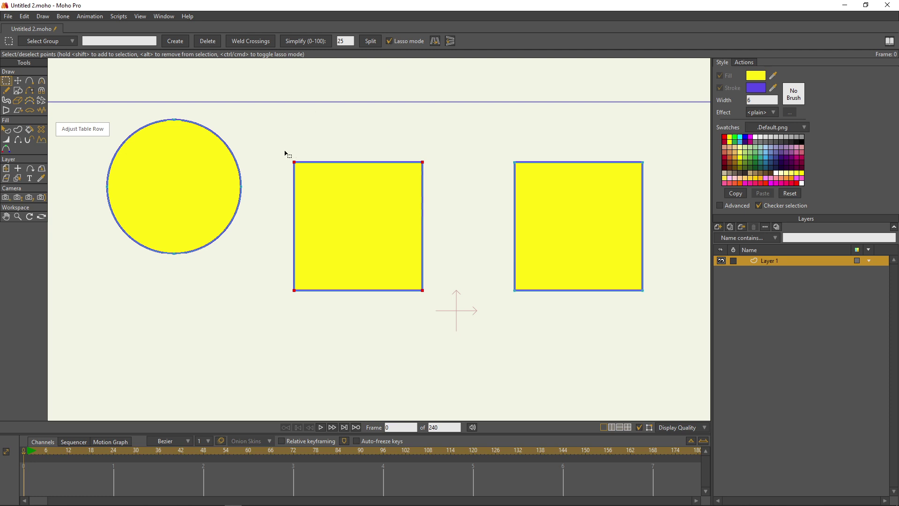
pyautogui.click(270, 144)
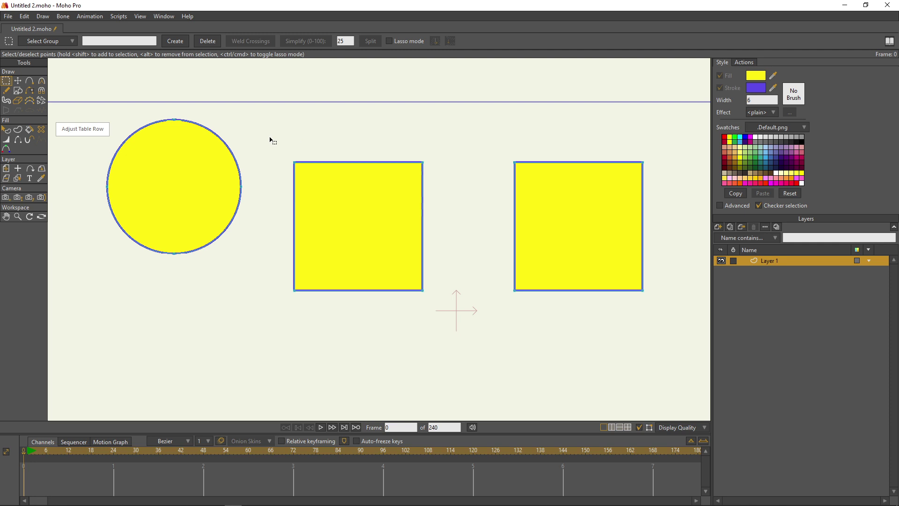
pyautogui.moveTo(269, 139); pyautogui.dragTo(456, 346)
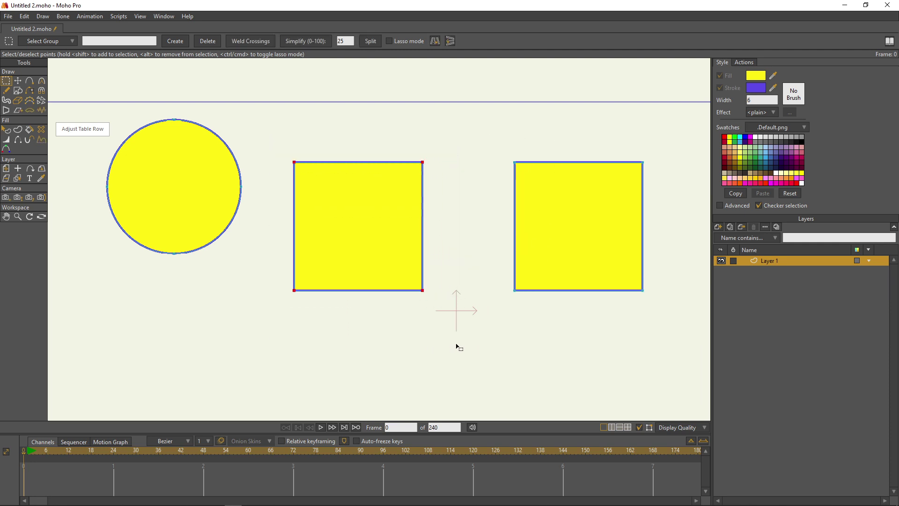
# Select and delete the points of the right-hand square and of the circle.
pyautogui.moveTo(483, 120); pyautogui.dragTo(669, 344)
pyautogui.moveTo(493, 141); pyautogui.dragTo(693, 333)
pyautogui.press('Delete')
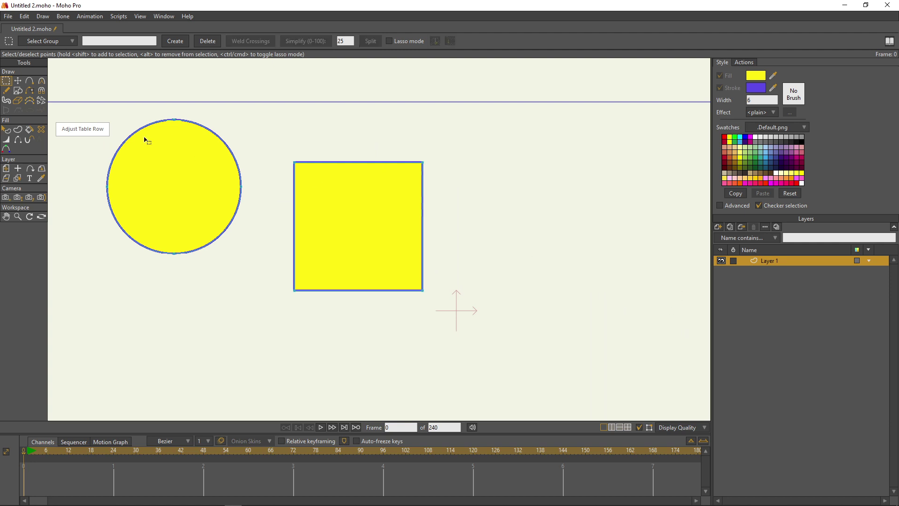
pyautogui.hotkey('ctrl', 'r')
pyautogui.moveTo(207, 111); pyautogui.dragTo(367, 294)
pyautogui.press('Delete')
pyautogui.scroll(2, 461, 245)
pyautogui.moveTo(462, 245); pyautogui.dragTo(379, 243)
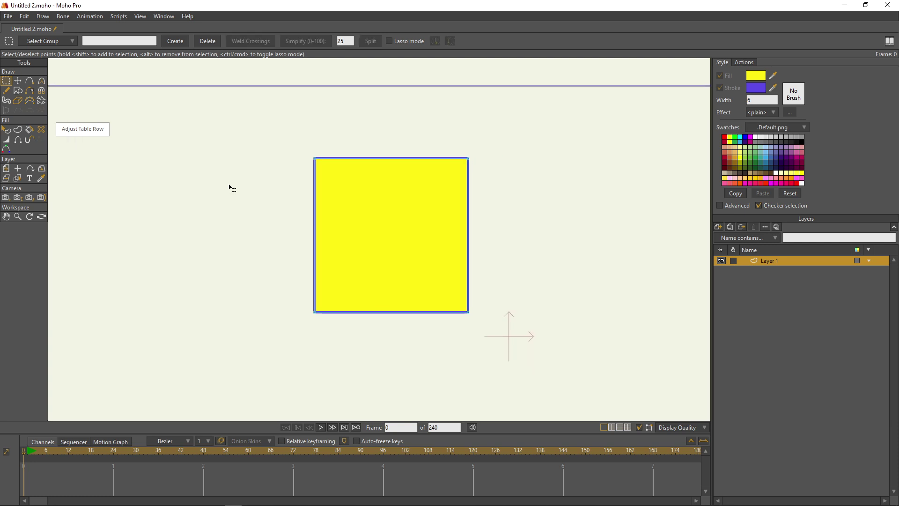
# Turn on lasso mode and practise selecting all four corner points of the remaining square, and only three of them.
pyautogui.click(390, 41)
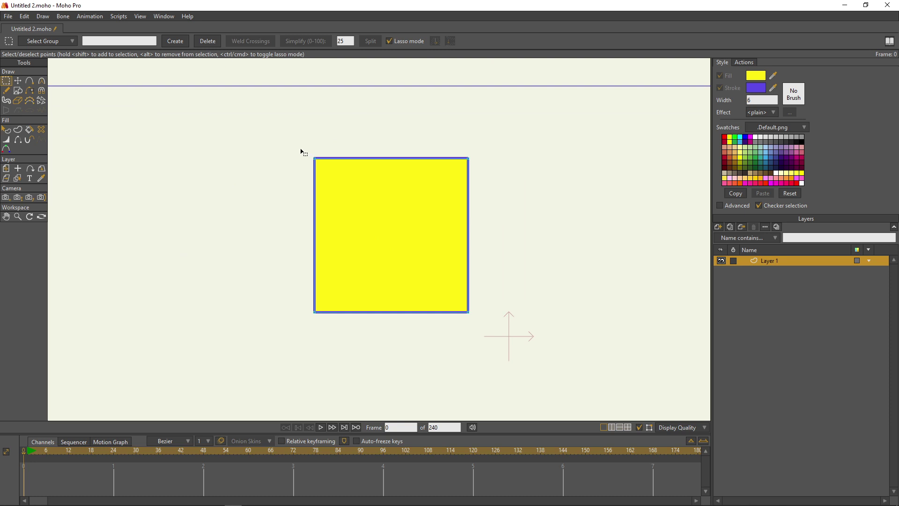
pyautogui.moveTo(302, 149)
pyautogui.mouseDown()
pyautogui.moveTo(474, 137)
pyautogui.moveTo(491, 154)
pyautogui.moveTo(496, 211)
pyautogui.moveTo(507, 216)
pyautogui.moveTo(538, 199)
pyautogui.moveTo(577, 198)
pyautogui.moveTo(606, 226)
pyautogui.moveTo(597, 278)
pyautogui.moveTo(427, 345)
pyautogui.moveTo(296, 335)
pyautogui.moveTo(270, 315)
pyautogui.moveTo(255, 241)
pyautogui.moveTo(263, 205)
pyautogui.moveTo(306, 152)
pyautogui.mouseUp()
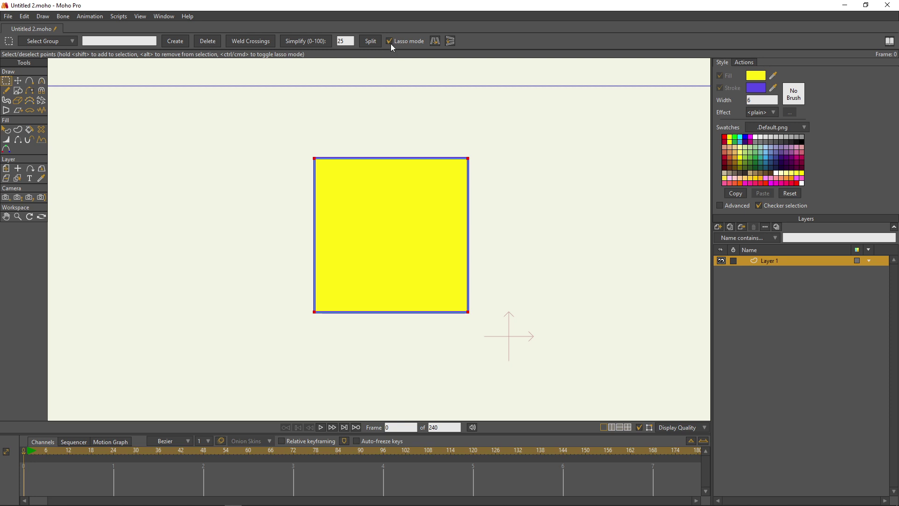
pyautogui.moveTo(324, 132)
pyautogui.mouseDown()
pyautogui.moveTo(463, 137)
pyautogui.moveTo(496, 294)
pyautogui.moveTo(380, 336)
pyautogui.moveTo(346, 323)
pyautogui.moveTo(323, 328)
pyautogui.moveTo(317, 315)
pyautogui.moveTo(322, 323)
pyautogui.mouseUp()
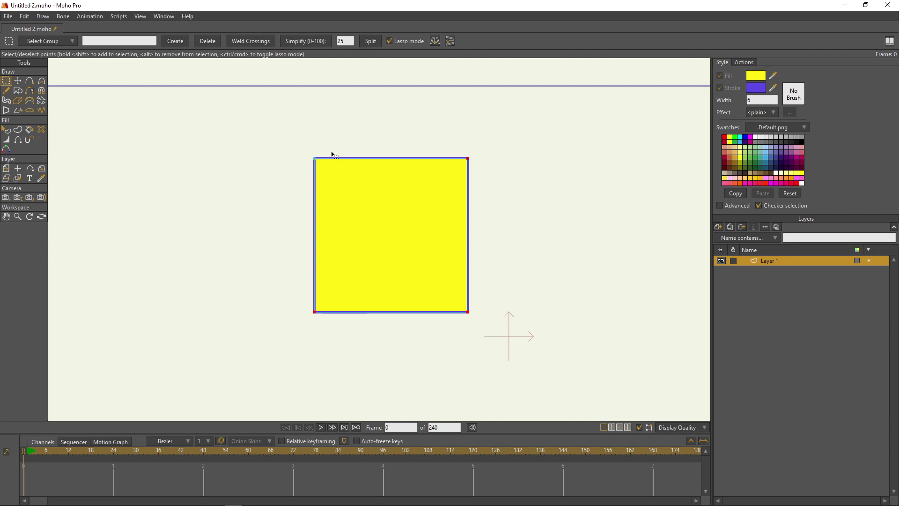
pyautogui.click(362, 129)
pyautogui.moveTo(309, 129)
pyautogui.mouseDown()
pyautogui.moveTo(460, 136)
pyautogui.moveTo(497, 155)
pyautogui.moveTo(479, 196)
pyautogui.moveTo(374, 213)
pyautogui.moveTo(280, 185)
pyautogui.moveTo(293, 132)
pyautogui.moveTo(322, 120)
pyautogui.moveTo(467, 131)
pyautogui.moveTo(520, 154)
pyautogui.moveTo(535, 279)
pyautogui.moveTo(510, 335)
pyautogui.moveTo(445, 354)
pyautogui.moveTo(395, 340)
pyautogui.moveTo(363, 272)
pyautogui.moveTo(280, 194)
pyautogui.moveTo(284, 154)
pyautogui.moveTo(308, 128)
pyautogui.mouseUp()
# Select all points of the remaining square with the lasso and delete them to empty the layer.
pyautogui.click(347, 40)
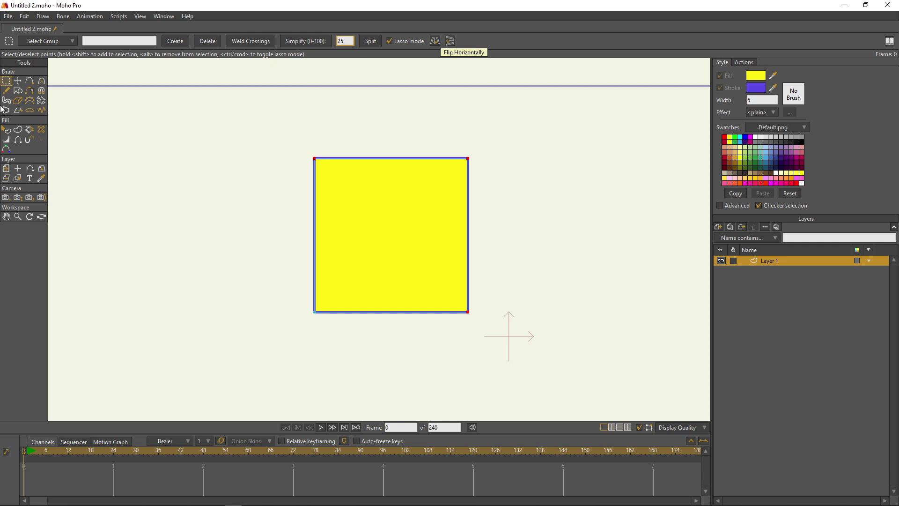
pyautogui.moveTo(297, 128)
pyautogui.mouseDown()
pyautogui.moveTo(517, 175)
pyautogui.moveTo(493, 341)
pyautogui.moveTo(328, 314)
pyautogui.moveTo(290, 273)
pyautogui.moveTo(294, 338)
pyautogui.moveTo(579, 252)
pyautogui.moveTo(370, 398)
pyautogui.moveTo(286, 290)
pyautogui.moveTo(300, 187)
pyautogui.moveTo(431, 149)
pyautogui.moveTo(530, 179)
pyautogui.moveTo(497, 338)
pyautogui.moveTo(358, 346)
pyautogui.moveTo(272, 318)
pyautogui.moveTo(285, 195)
pyautogui.mouseUp()
pyautogui.press('Delete')
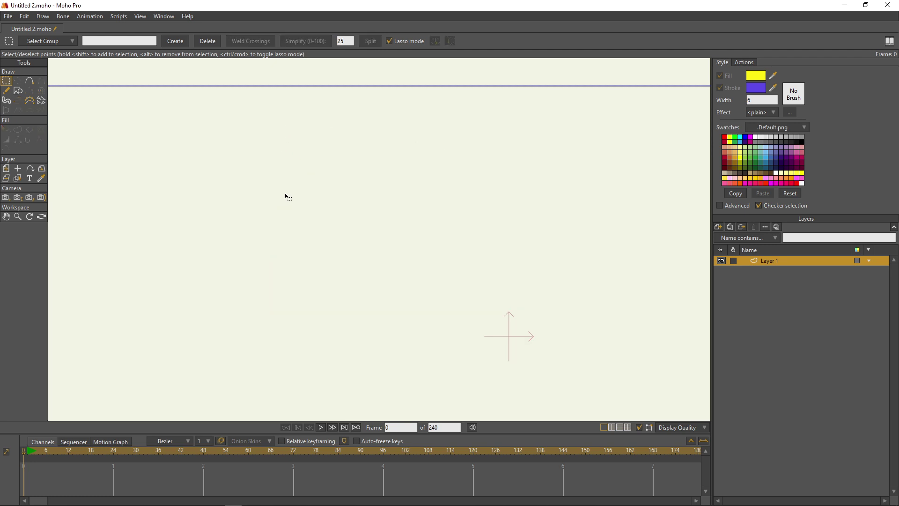
pyautogui.click(18, 91)
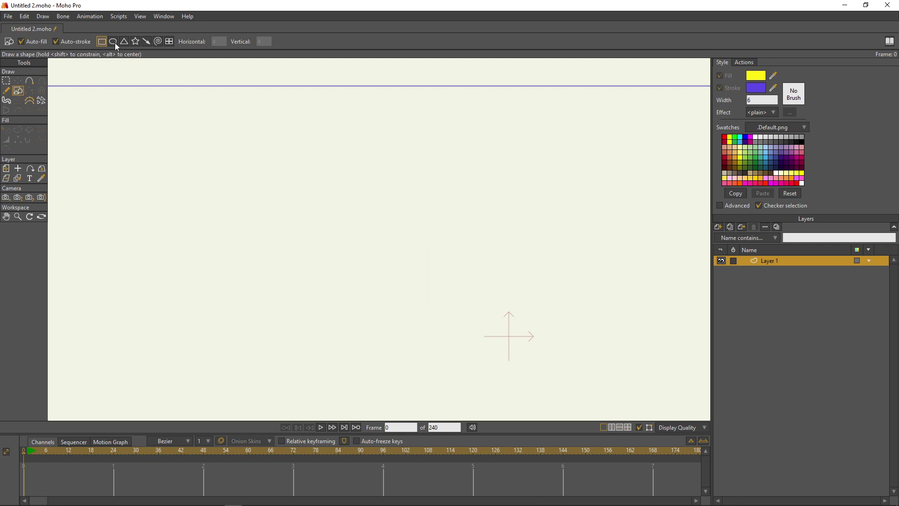
pyautogui.click(9, 91)
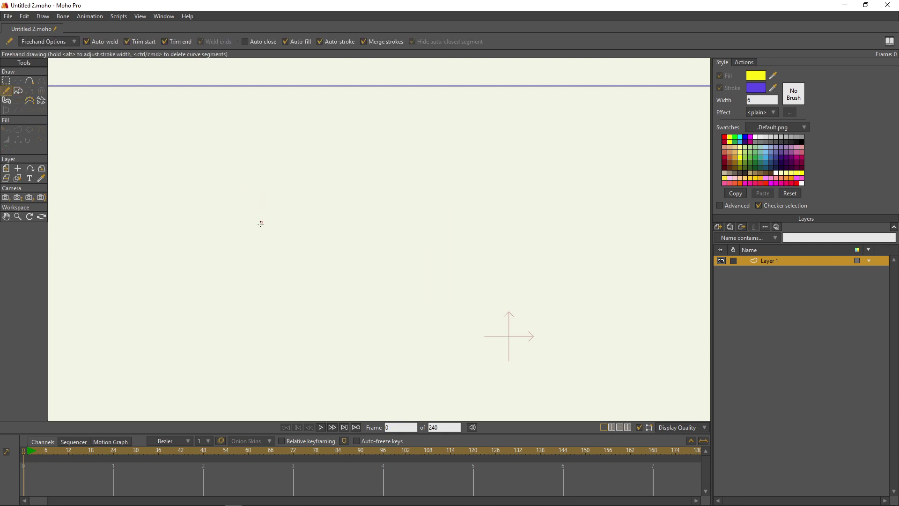
pyautogui.moveTo(227, 238); pyautogui.dragTo(329, 127)
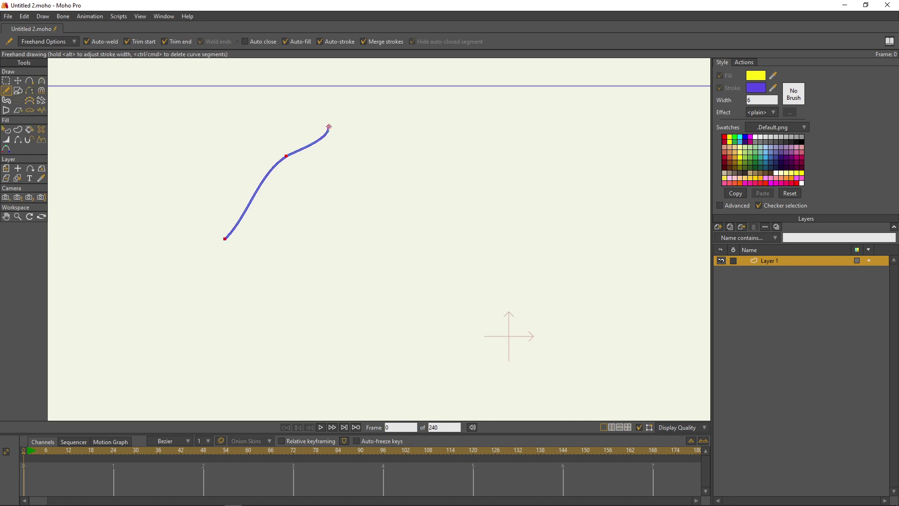
pyautogui.hotkey('ctrl', 'z')
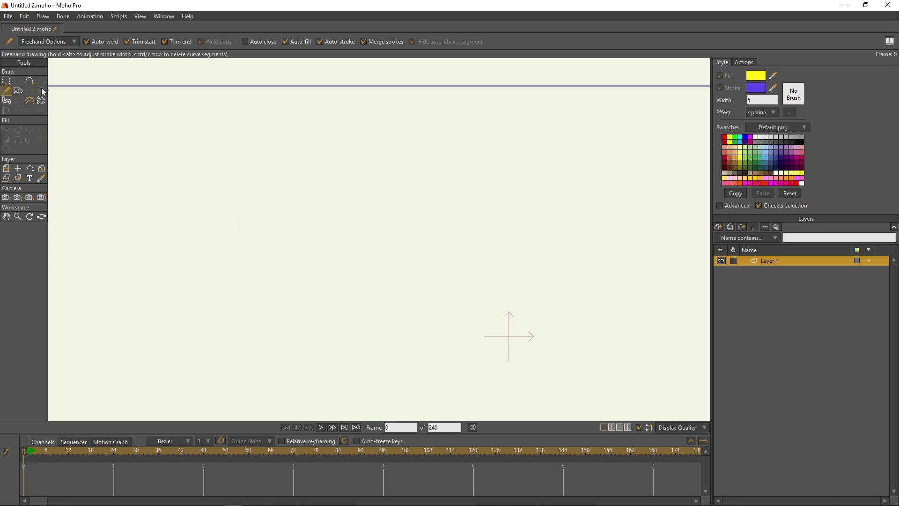
# Draw a closed irregular six-point polygon with the Add Point tool, using sharp corners, yellow fill and purple stroke.
pyautogui.click(30, 81)
pyautogui.moveTo(201, 211)
pyautogui.mouseDown()
pyautogui.moveTo(285, 114)
pyautogui.moveTo(377, 113)
pyautogui.moveTo(375, 137)
pyautogui.moveTo(379, 111)
pyautogui.moveTo(349, 192)
pyautogui.moveTo(422, 223)
pyautogui.moveTo(281, 239)
pyautogui.moveTo(220, 231)
pyautogui.moveTo(201, 210)
pyautogui.mouseUp()
pyautogui.moveTo(200, 157); pyautogui.dragTo(241, 210)
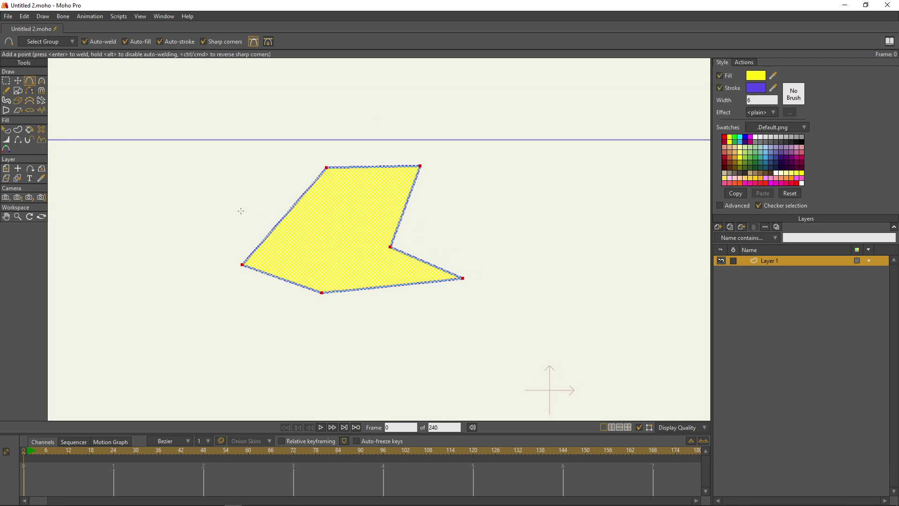
# Select all six points of the polygon by lassoing around the whole shape.
pyautogui.click(6, 81)
pyautogui.moveTo(216, 142)
pyautogui.mouseDown()
pyautogui.moveTo(474, 310)
pyautogui.moveTo(466, 310)
pyautogui.mouseUp()
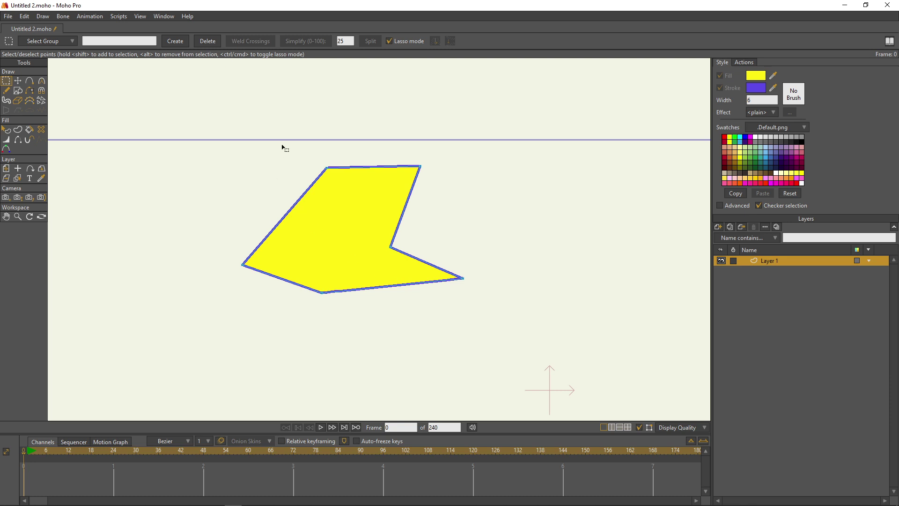
pyautogui.moveTo(273, 150)
pyautogui.mouseDown()
pyautogui.moveTo(417, 136)
pyautogui.moveTo(332, 378)
pyautogui.moveTo(262, 170)
pyautogui.moveTo(324, 161)
pyautogui.mouseUp()
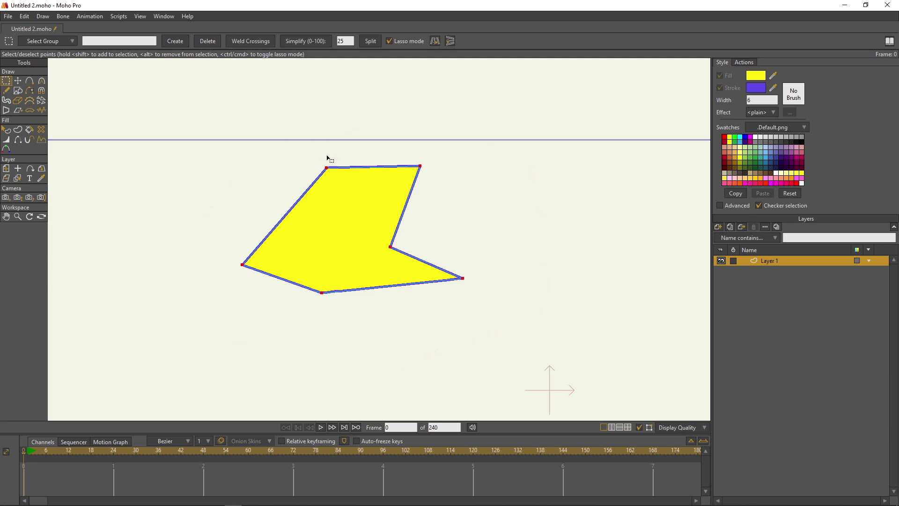
# Flip the selected polygon horizontally four times and vertically four times to demonstrate both flip options.
pyautogui.click(434, 43)
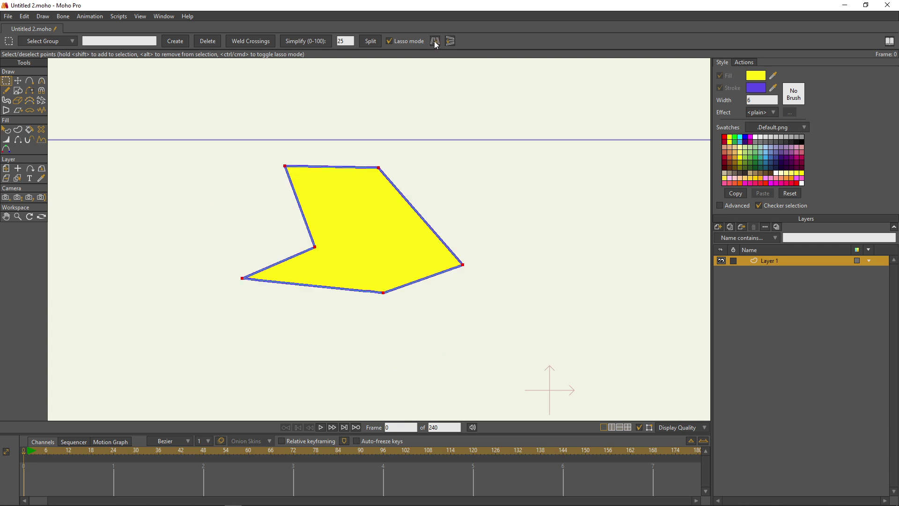
pyautogui.click(435, 43)
pyautogui.click(434, 43)
pyautogui.click(435, 43)
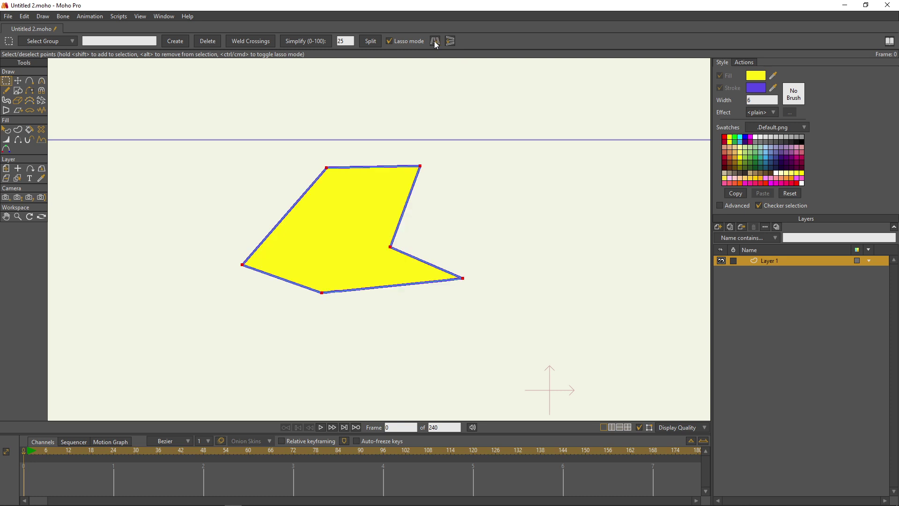
pyautogui.click(451, 41)
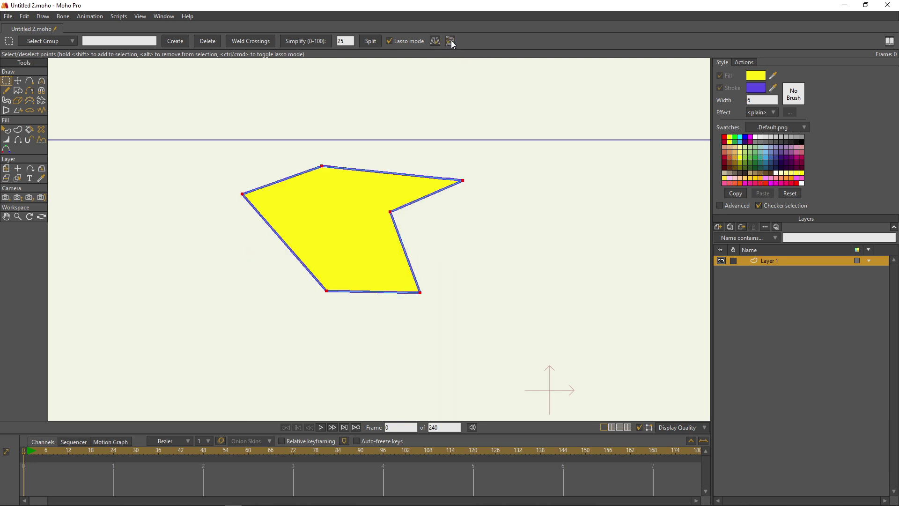
pyautogui.click(451, 41)
pyautogui.click(451, 41)
pyautogui.click(451, 41)
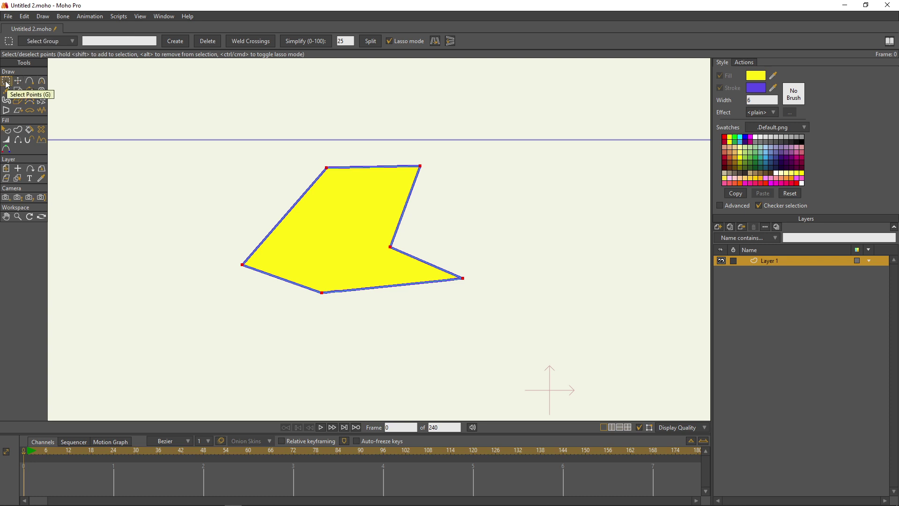
# Turn off lasso mode for point selection and move the selected polygon down and to the left with the Transform Points tool.
pyautogui.click(388, 41)
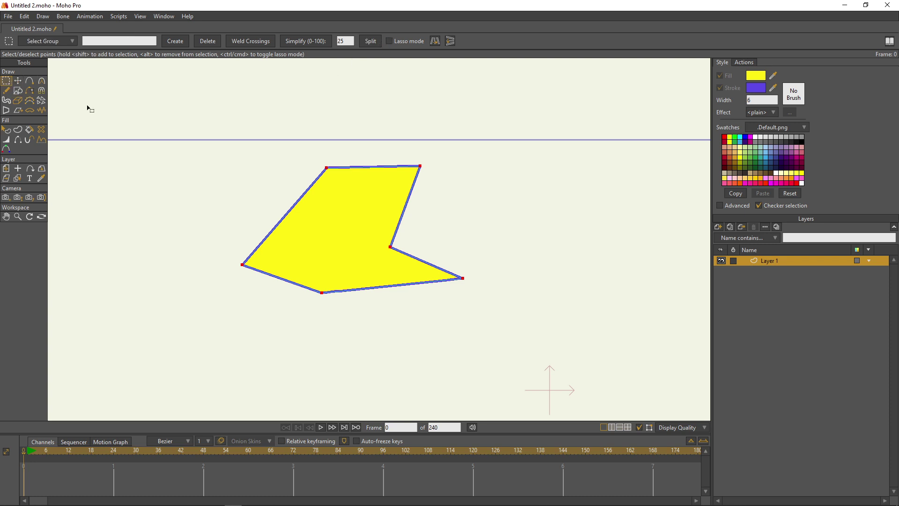
pyautogui.click(18, 81)
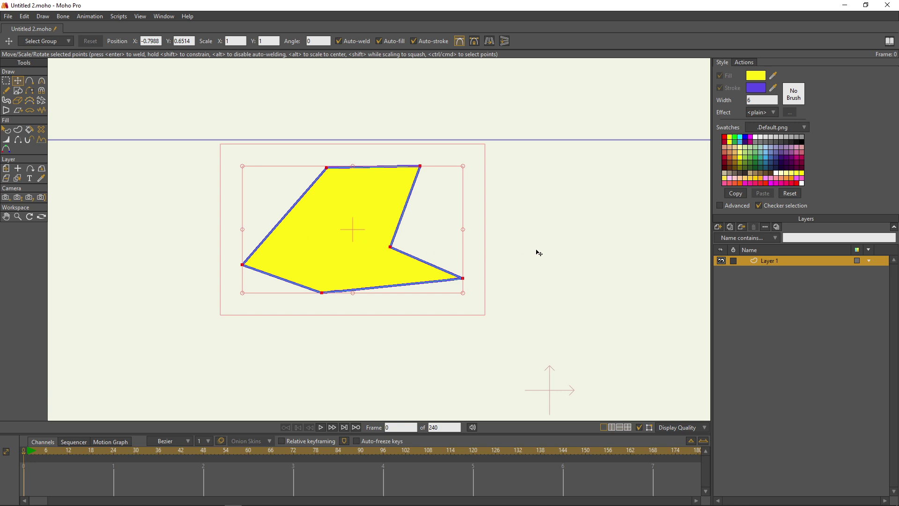
pyautogui.moveTo(526, 253); pyautogui.dragTo(507, 206)
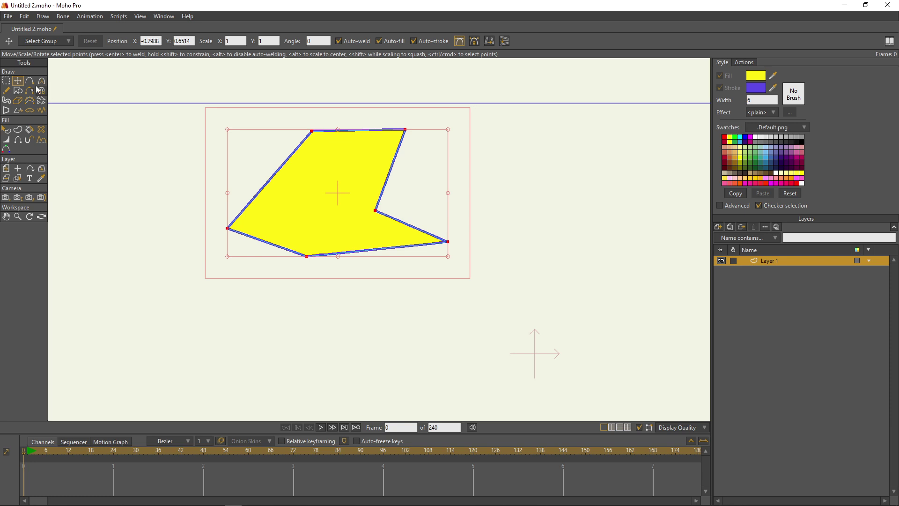
pyautogui.moveTo(313, 192); pyautogui.dragTo(303, 218)
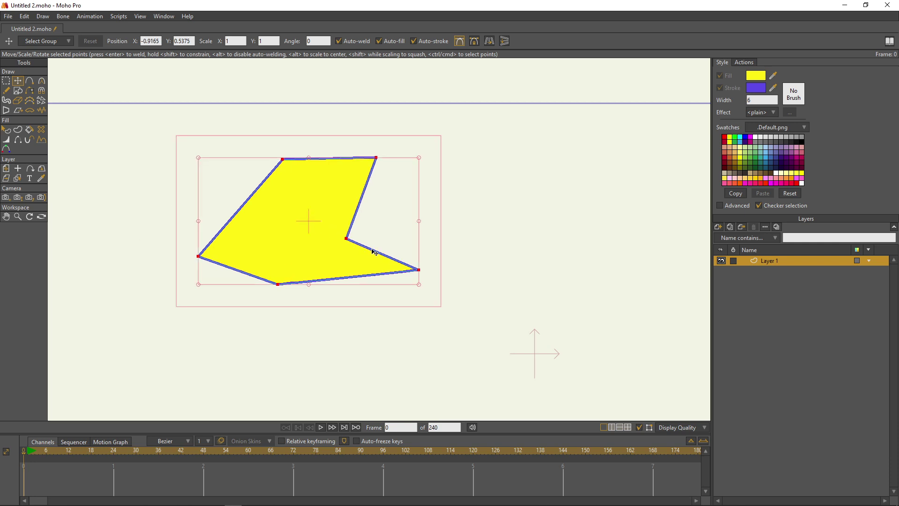
# Widen the polygon repeatedly from both sides of its bounding box and enlarge it proportionally from a corner.
pyautogui.moveTo(420, 224); pyautogui.dragTo(450, 223)
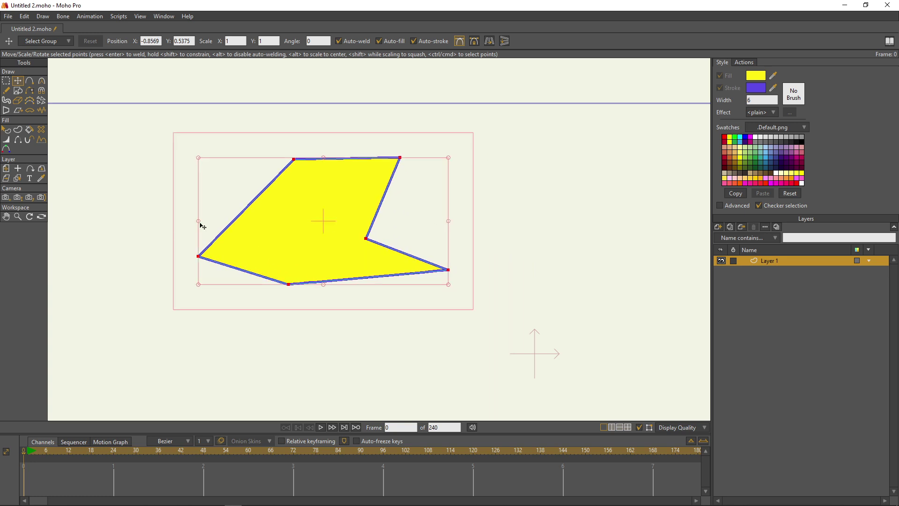
pyautogui.moveTo(201, 224)
pyautogui.mouseDown()
pyautogui.moveTo(127, 229)
pyautogui.moveTo(216, 224)
pyautogui.moveTo(146, 221)
pyautogui.moveTo(190, 224)
pyautogui.mouseUp()
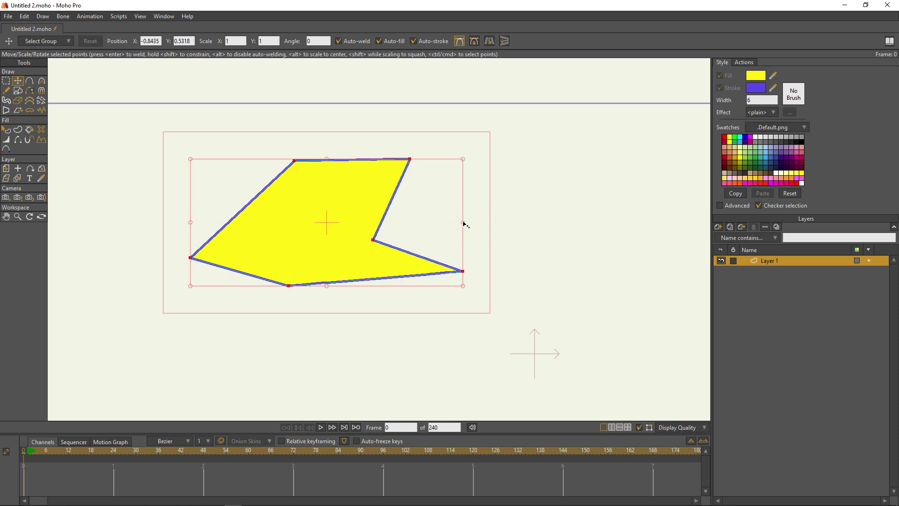
pyautogui.moveTo(463, 222)
pyautogui.mouseDown()
pyautogui.moveTo(509, 224)
pyautogui.moveTo(479, 230)
pyautogui.mouseUp()
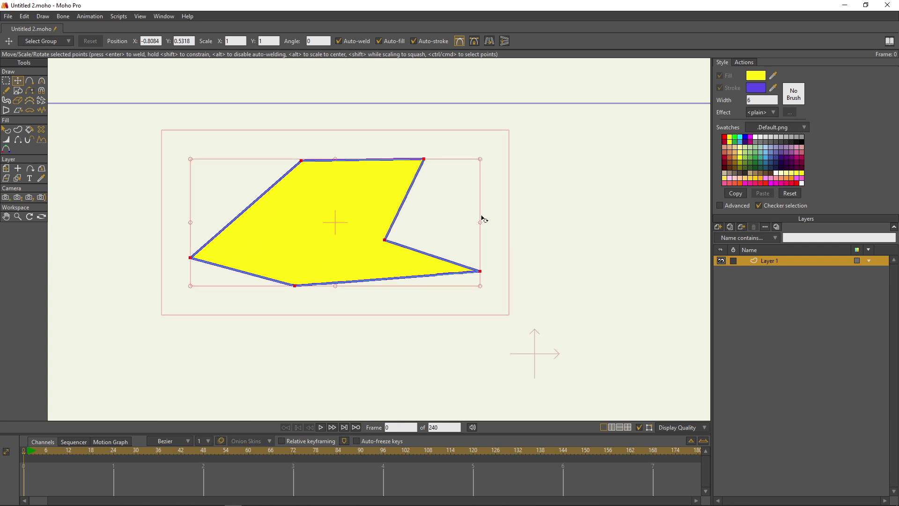
pyautogui.moveTo(481, 163); pyautogui.dragTo(460, 189)
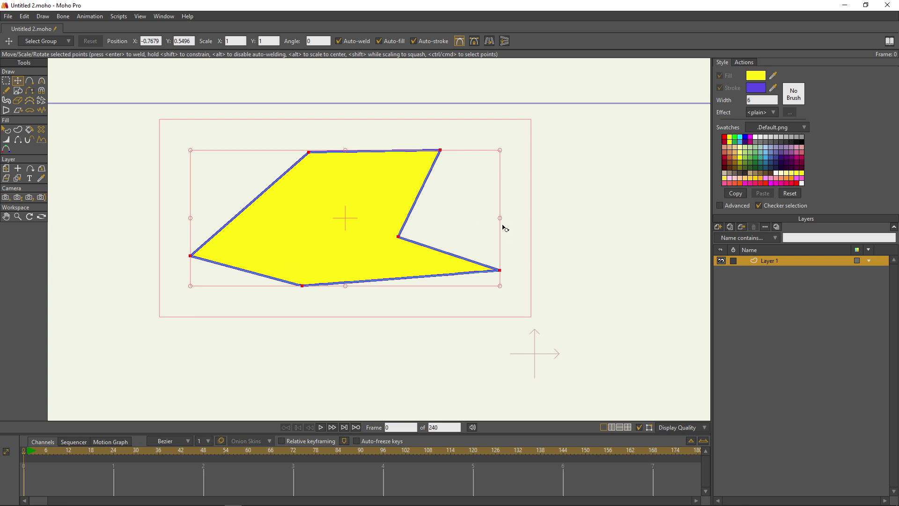
pyautogui.moveTo(500, 219); pyautogui.dragTo(572, 225)
pyautogui.moveTo(157, 221); pyautogui.dragTo(135, 224)
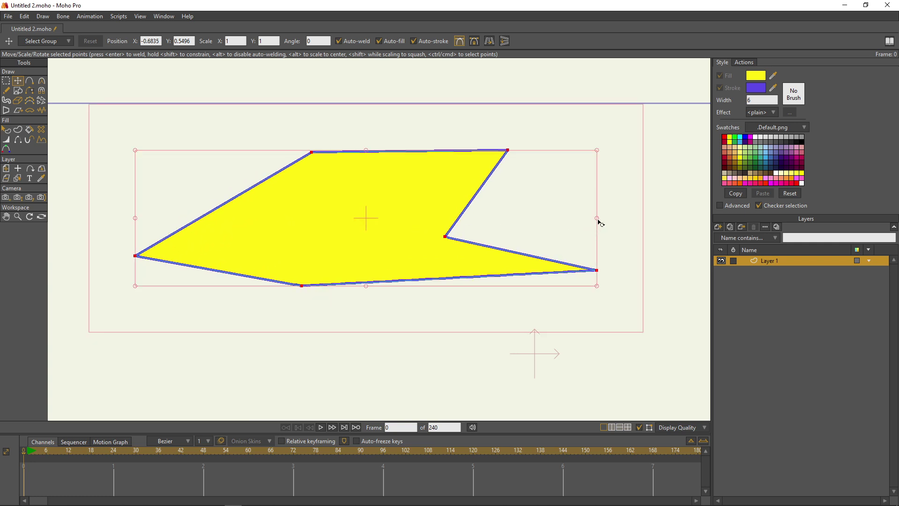
# Narrow the polygon about its centre, shrink it proportionally, and rotate it slightly clockwise.
pyautogui.moveTo(598, 220); pyautogui.dragTo(537, 235)
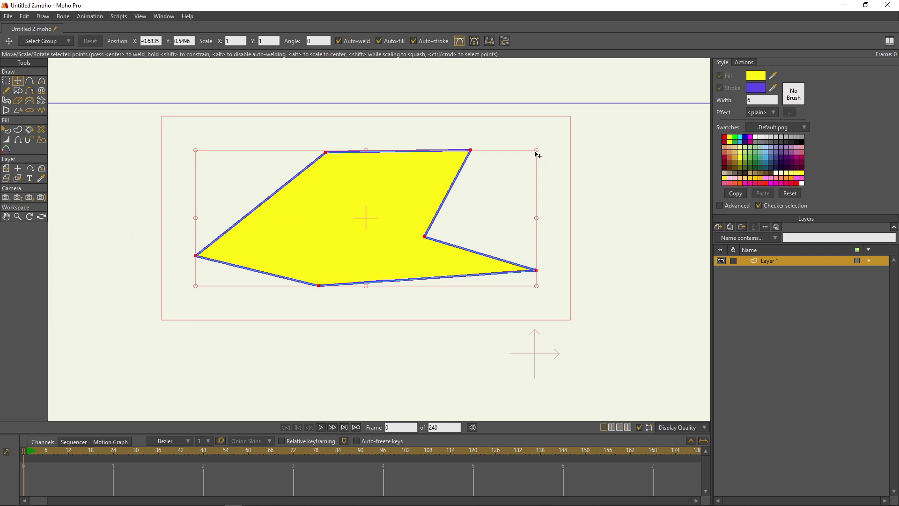
pyautogui.moveTo(536, 150)
pyautogui.mouseDown()
pyautogui.moveTo(433, 197)
pyautogui.moveTo(530, 165)
pyautogui.mouseUp()
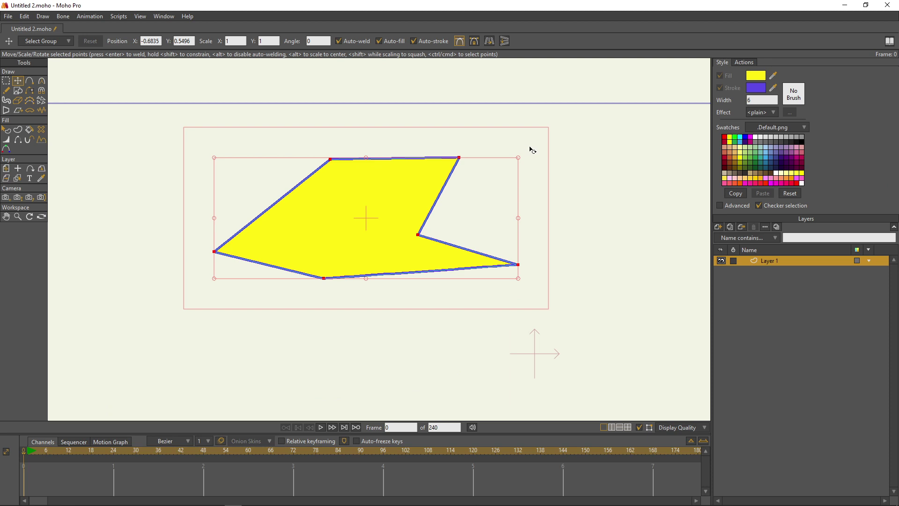
pyautogui.moveTo(532, 148)
pyautogui.mouseDown()
pyautogui.moveTo(540, 183)
pyautogui.moveTo(526, 239)
pyautogui.moveTo(461, 294)
pyautogui.moveTo(401, 317)
pyautogui.moveTo(521, 217)
pyautogui.moveTo(534, 152)
pyautogui.mouseUp()
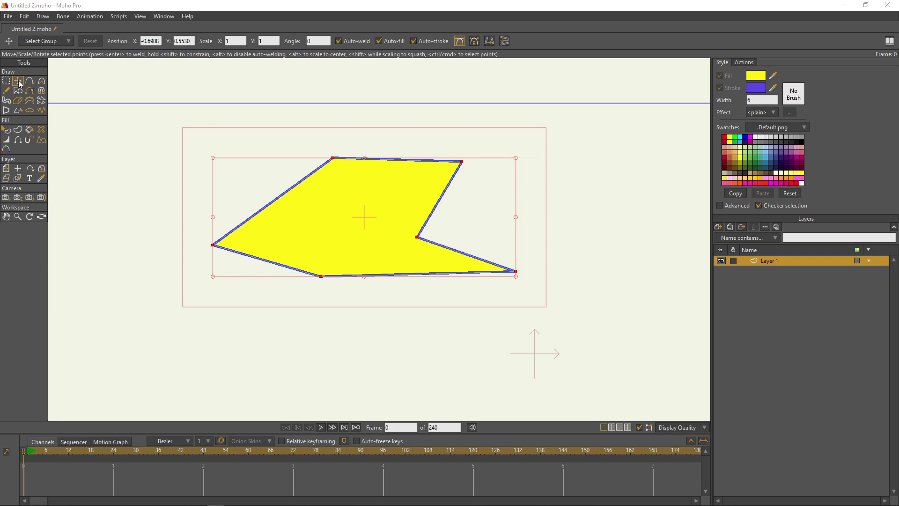
pyautogui.hotkey('ctrl', 'z')
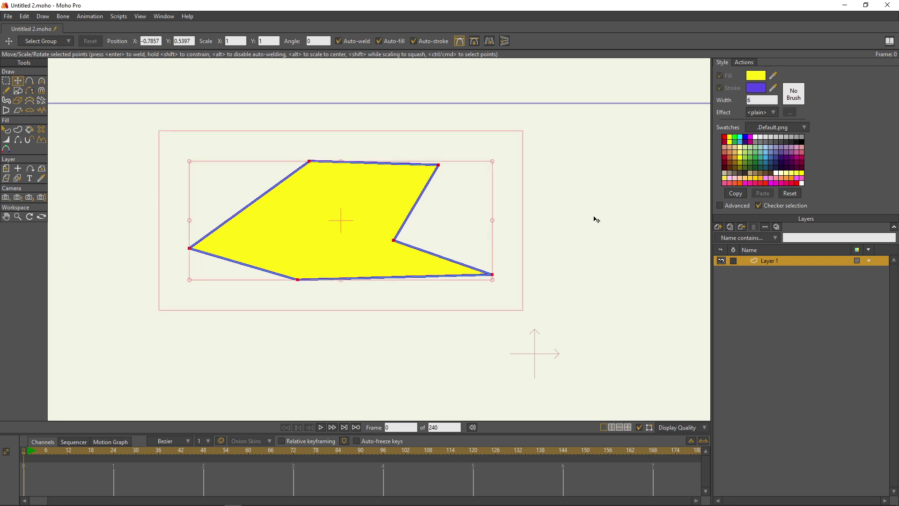
# Deselect all points of the polygon and highlight the Esc entry in the Moho.docx shortcut list in WPS Office.
pyautogui.click(595, 220)
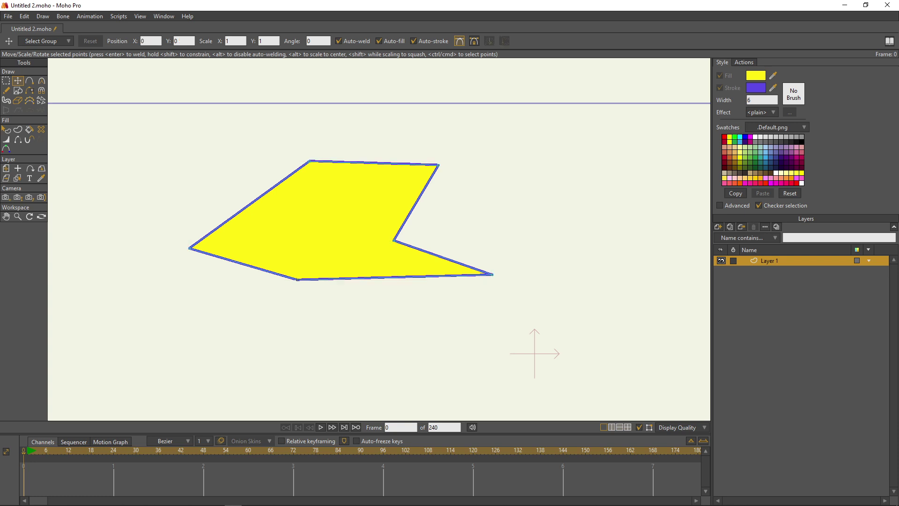
pyautogui.hotkey('alt', 'Tab')
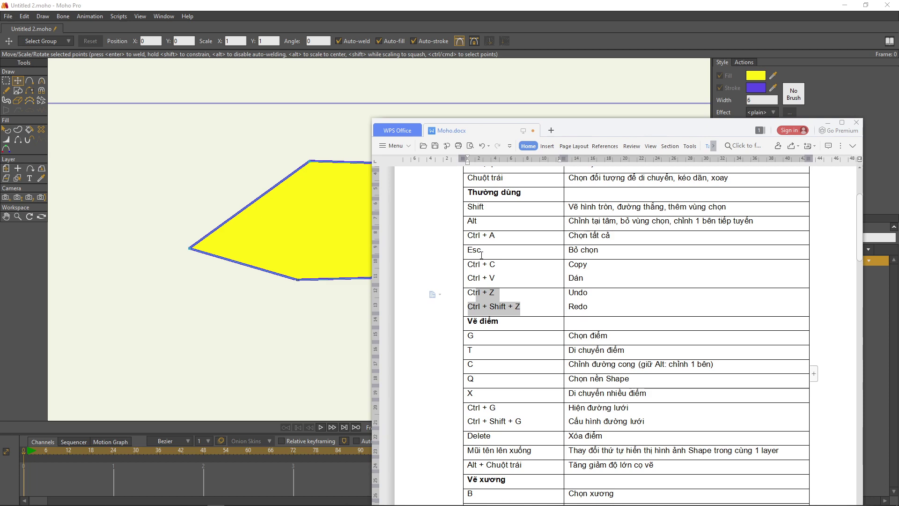
pyautogui.moveTo(482, 249); pyautogui.dragTo(448, 249)
pyautogui.hotkey('alt', 'Tab')
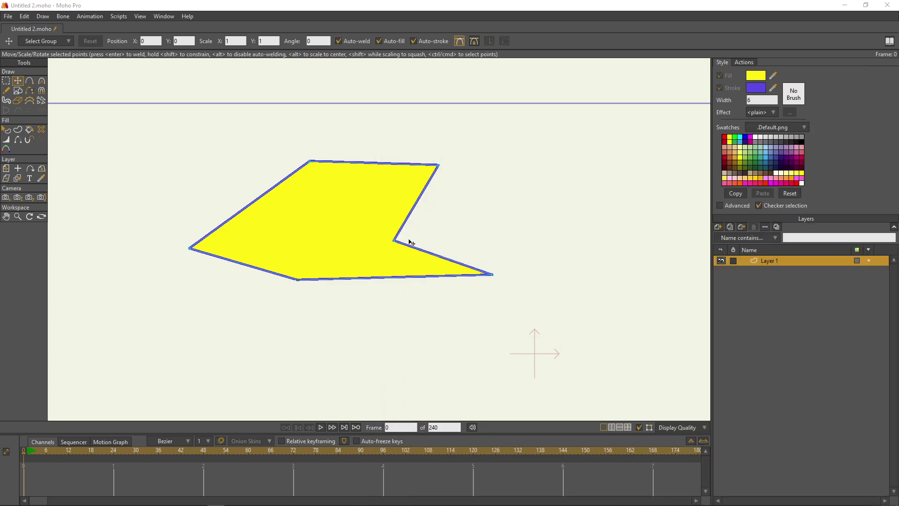
# Select all points, clear the selection, and move the polygon's inner notch point up and to the right.
pyautogui.hotkey('ctrl', 'a')
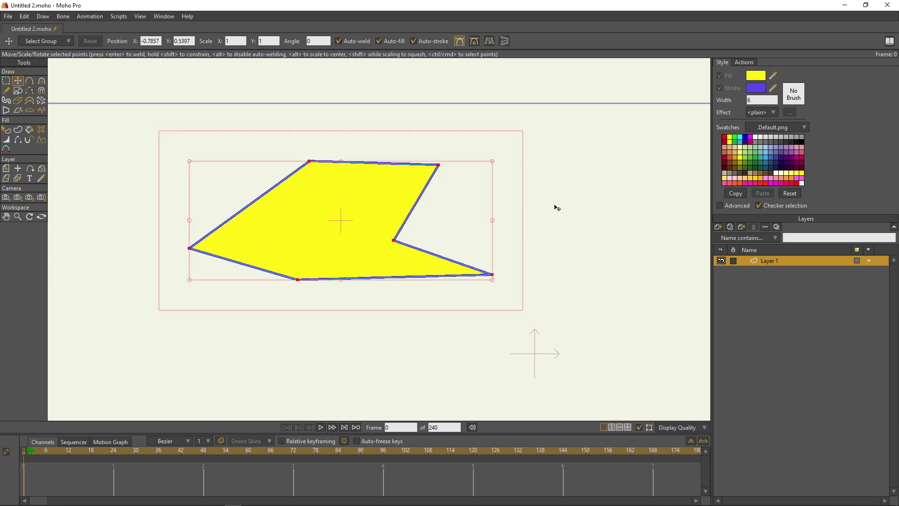
pyautogui.click(589, 206)
pyautogui.moveTo(394, 240); pyautogui.dragTo(428, 224)
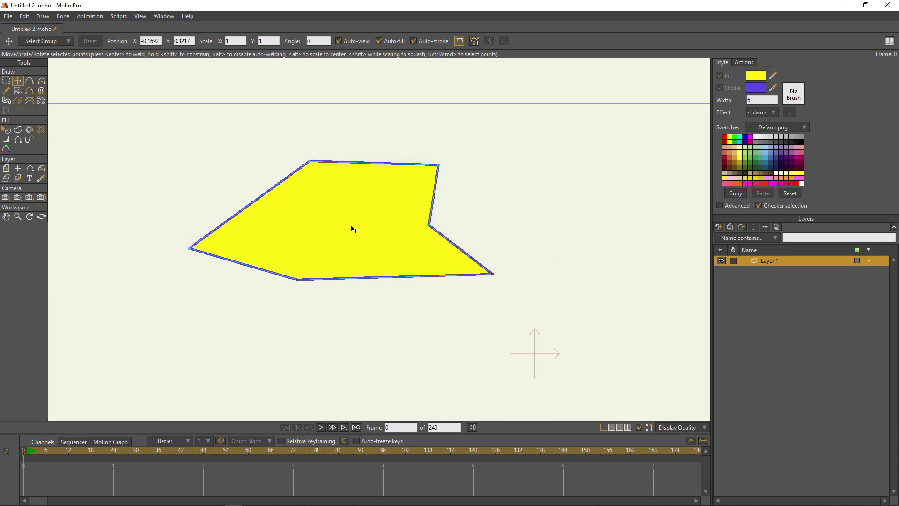
# Select all points of the polygon and move the whole shape up and to the right.
pyautogui.hotkey('ctrl', 'a')
pyautogui.moveTo(342, 226); pyautogui.dragTo(354, 206)
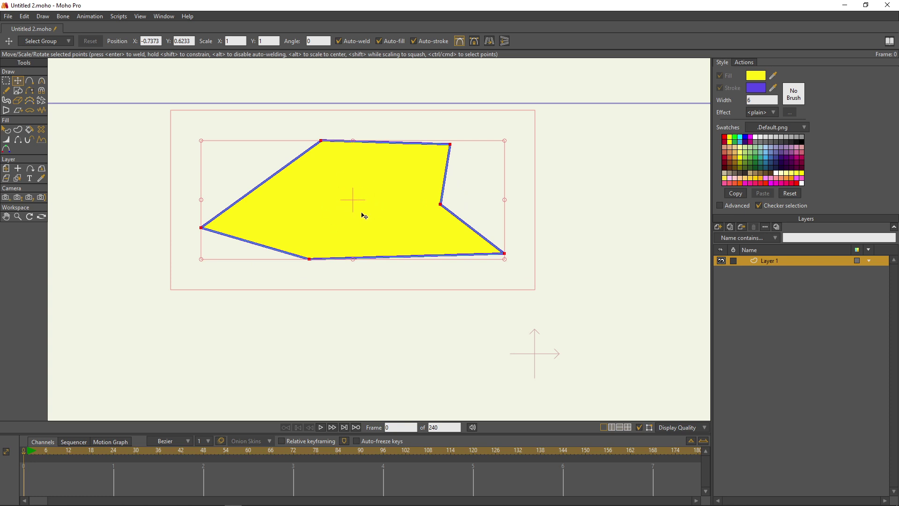
pyautogui.scroll(4, 363, 215)
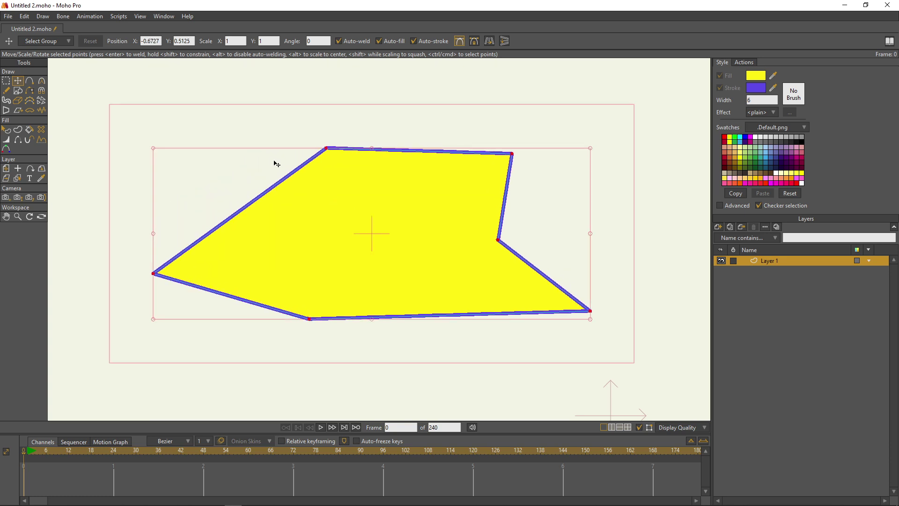
pyautogui.moveTo(353, 232); pyautogui.dragTo(383, 195)
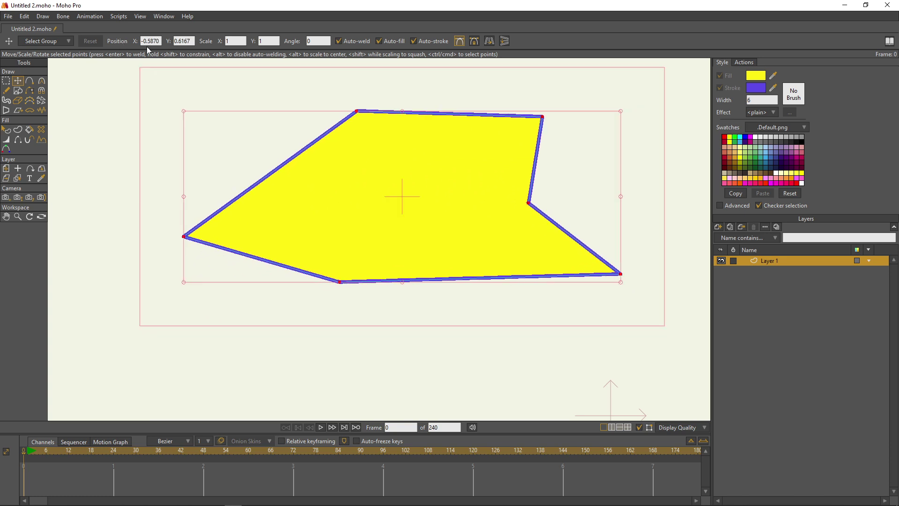
pyautogui.moveTo(160, 40); pyautogui.dragTo(140, 41)
pyautogui.write('0.5870')
pyautogui.hotkey('ctrl', 'z')
# Set the selected polygon's Y position to 2.
pyautogui.click(191, 41)
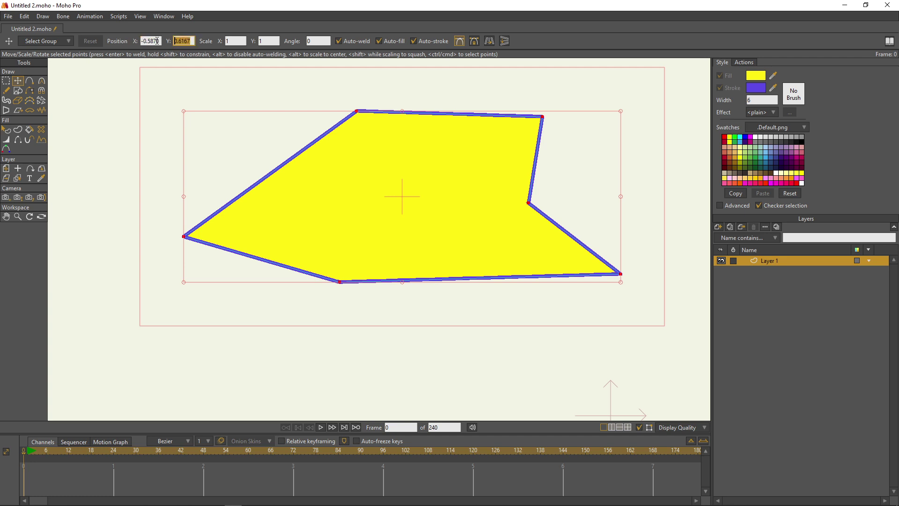
pyautogui.click(191, 41)
pyautogui.moveTo(191, 41); pyautogui.dragTo(169, 41)
pyautogui.write('2')
pyautogui.press('Return')
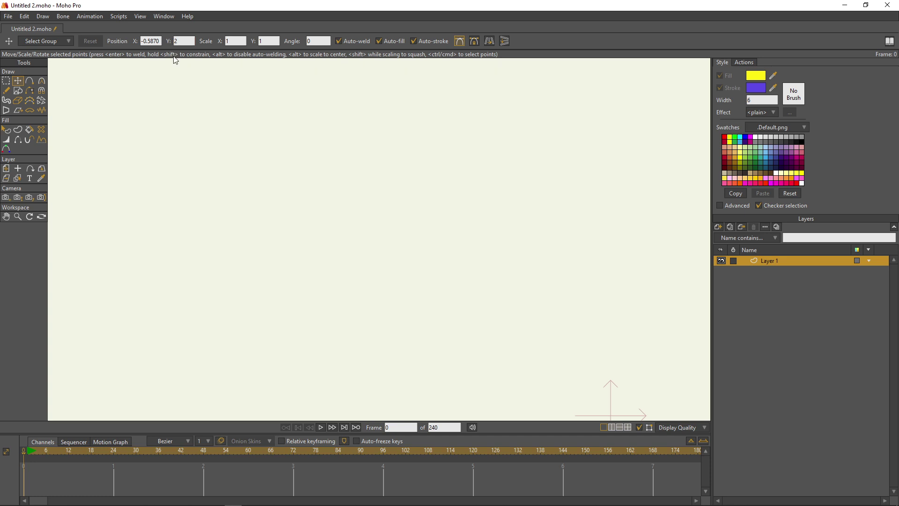
pyautogui.scroll(-5, 361, 215)
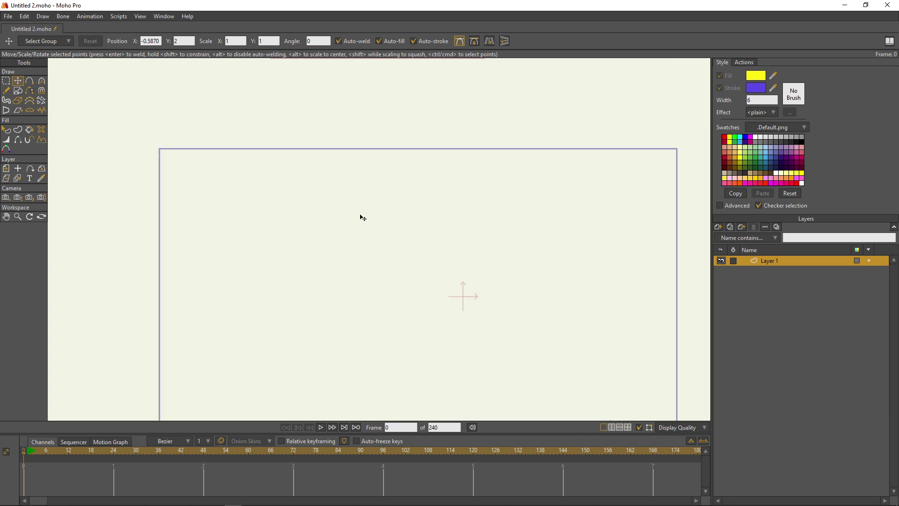
pyautogui.scroll(1, 396, 215)
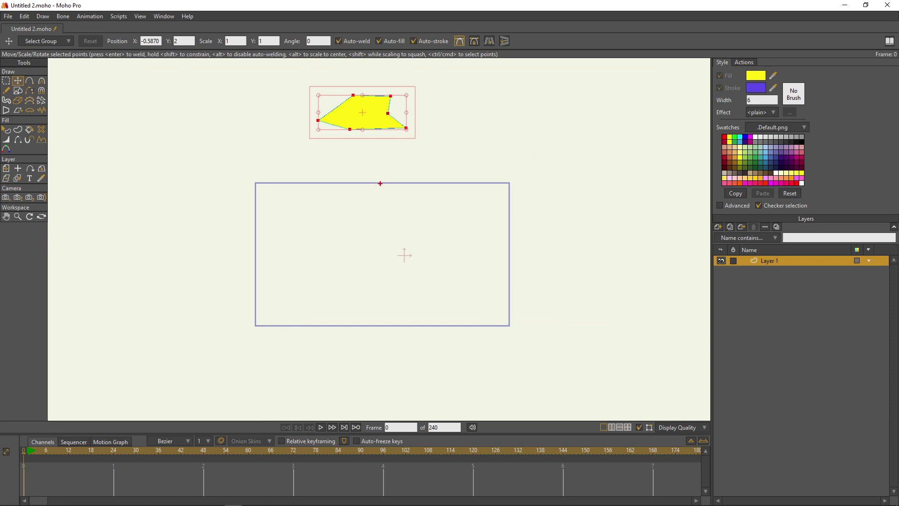
pyautogui.moveTo(381, 162); pyautogui.dragTo(381, 296)
pyautogui.moveTo(379, 164)
pyautogui.mouseDown()
pyautogui.moveTo(364, 180)
pyautogui.moveTo(416, 183)
pyautogui.mouseUp()
pyautogui.moveTo(323, 244)
pyautogui.mouseDown()
pyautogui.moveTo(484, 242)
pyautogui.moveTo(460, 258)
pyautogui.mouseUp()
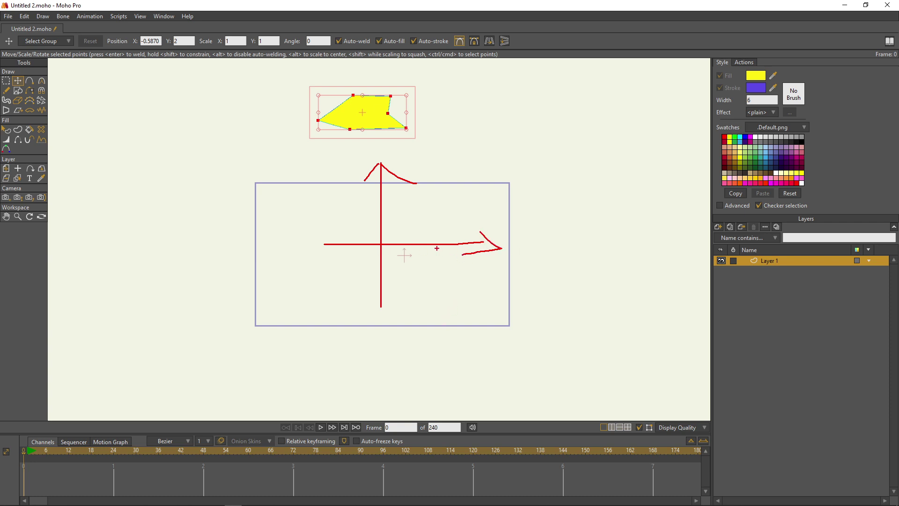
pyautogui.moveTo(478, 262)
pyautogui.mouseDown()
pyautogui.moveTo(500, 278)
pyautogui.moveTo(469, 283)
pyautogui.mouseUp()
pyautogui.moveTo(410, 167)
pyautogui.mouseDown()
pyautogui.moveTo(440, 170)
pyautogui.moveTo(426, 199)
pyautogui.mouseUp()
pyautogui.press('Escape')
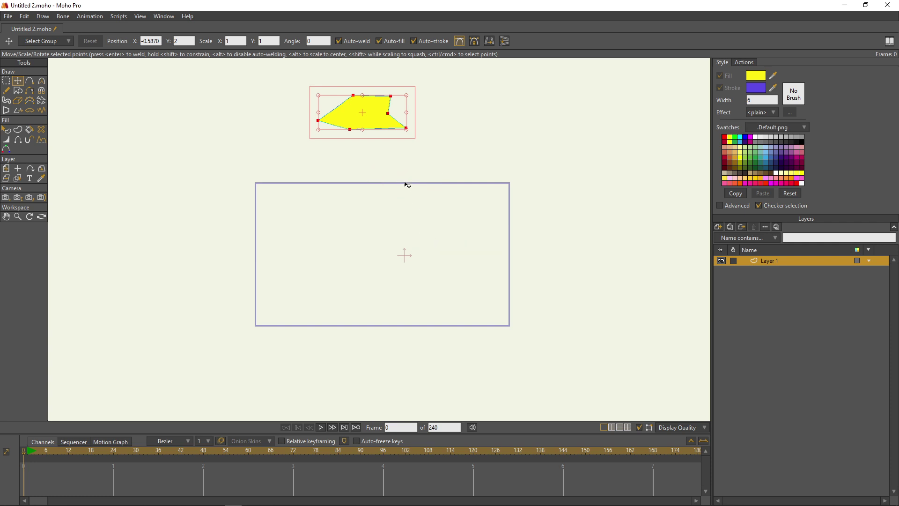
# Move the polygon back down inside the camera frame and scale it by 2 in both X and Y.
pyautogui.scroll(4, 375, 148)
pyautogui.moveTo(381, 126); pyautogui.dragTo(390, 275)
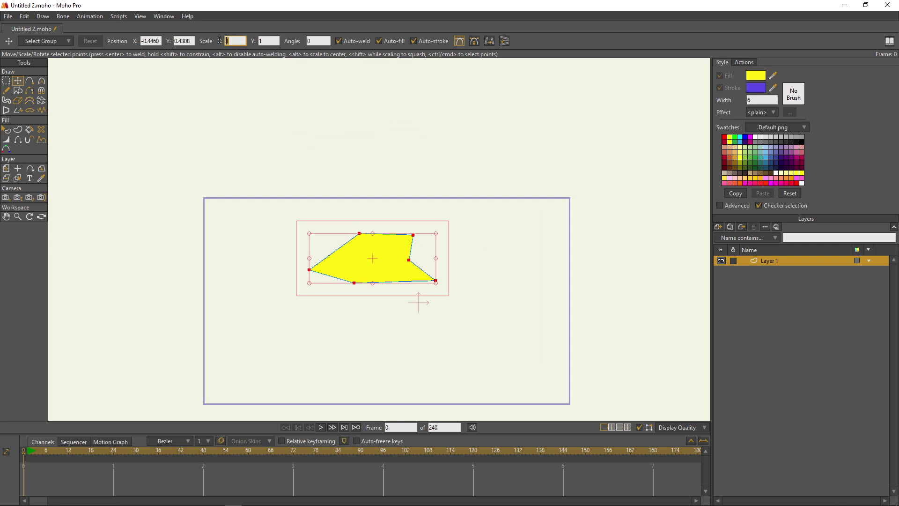
pyautogui.press('Return')
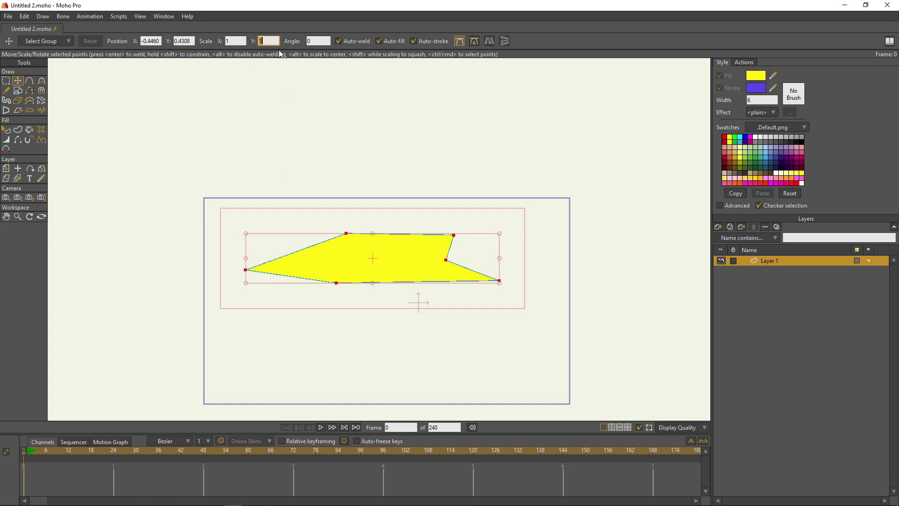
pyautogui.click(264, 42)
pyautogui.write('2')
pyautogui.press('Return')
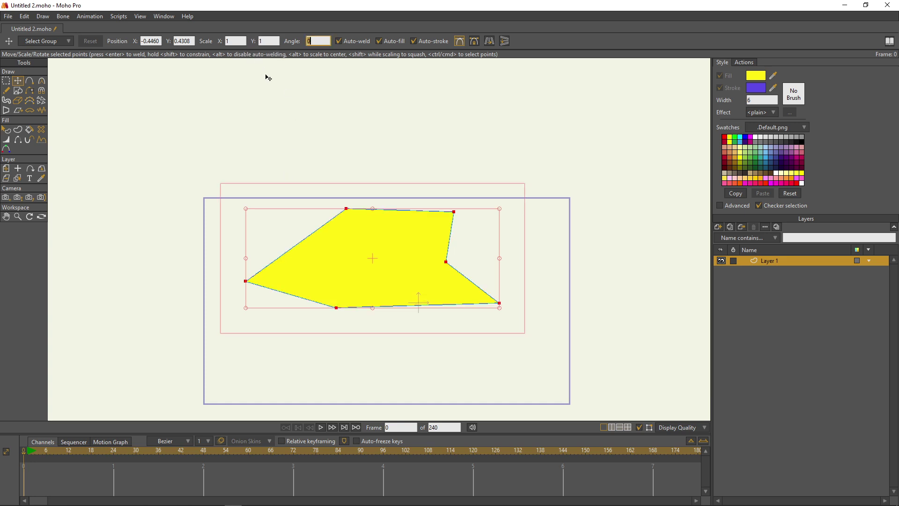
# Rotate the polygon by an angle of 30 and undo the rotation.
pyautogui.click(317, 41)
pyautogui.doubleClick(315, 42)
pyautogui.write('30')
pyautogui.press('Return')
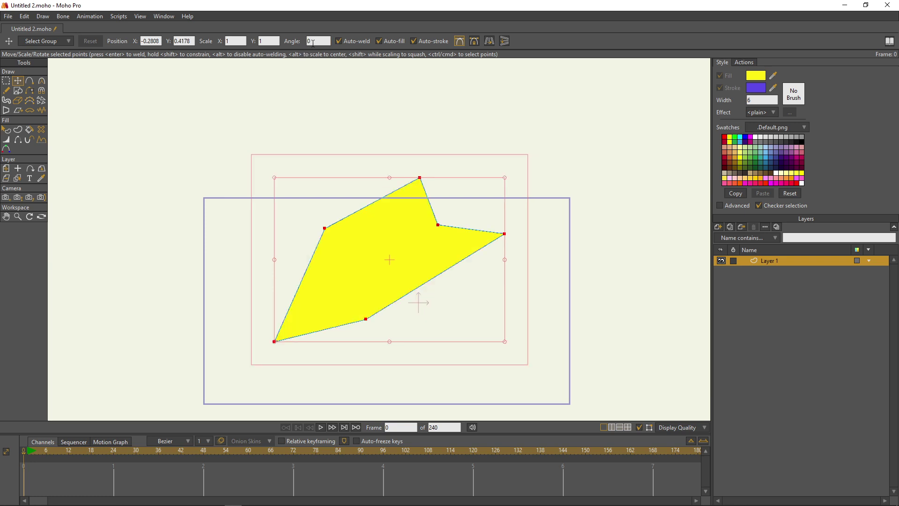
pyautogui.hotkey('ctrl', 'z')
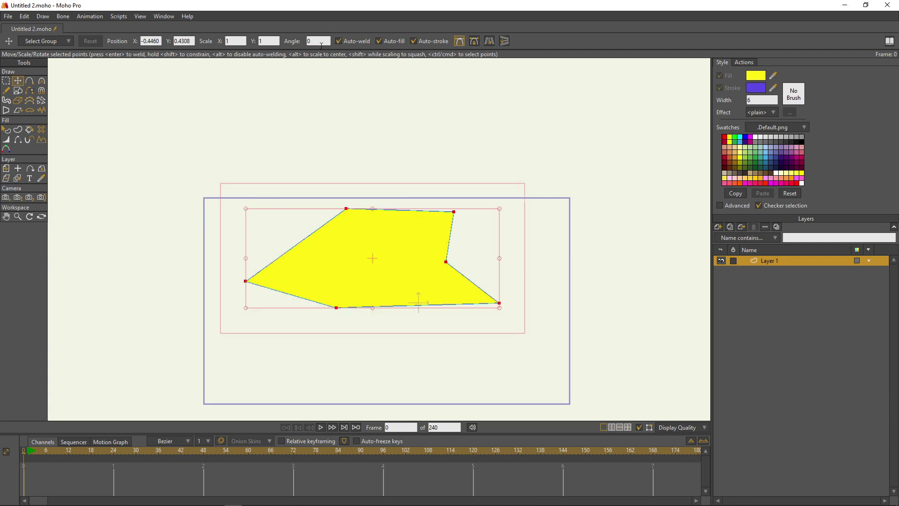
pyautogui.click(318, 41)
pyautogui.moveTo(411, 95); pyautogui.dragTo(428, 94)
pyautogui.moveTo(383, 142)
pyautogui.mouseDown()
pyautogui.moveTo(479, 147)
pyautogui.moveTo(475, 156)
pyautogui.moveTo(437, 112)
pyautogui.mouseUp()
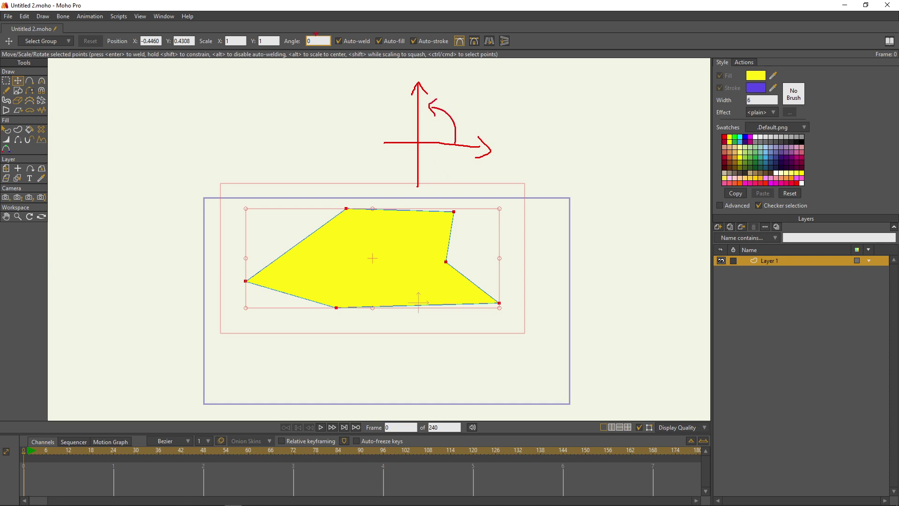
pyautogui.moveTo(301, 53); pyautogui.dragTo(313, 34)
pyautogui.press('Escape')
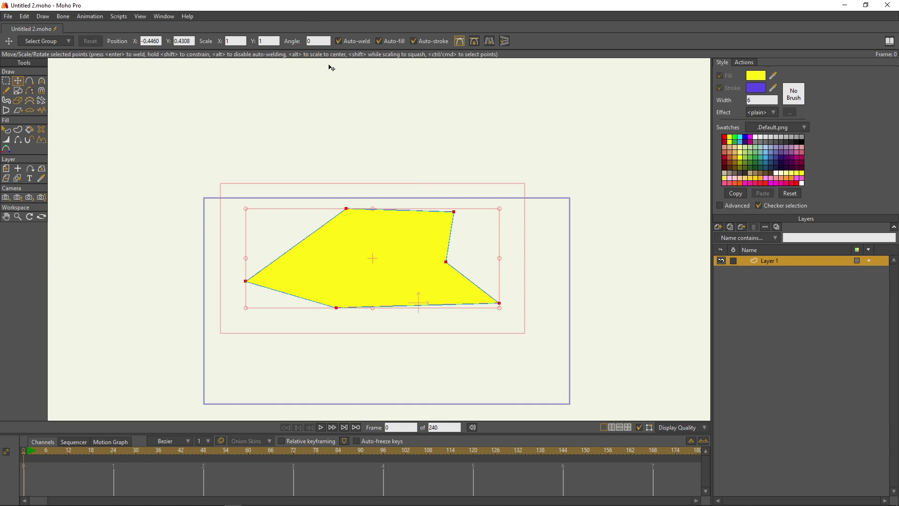
# Rotate the selected polygon by entering an angle of 30.
pyautogui.click(319, 41)
pyautogui.write('30')
pyautogui.press('Return')
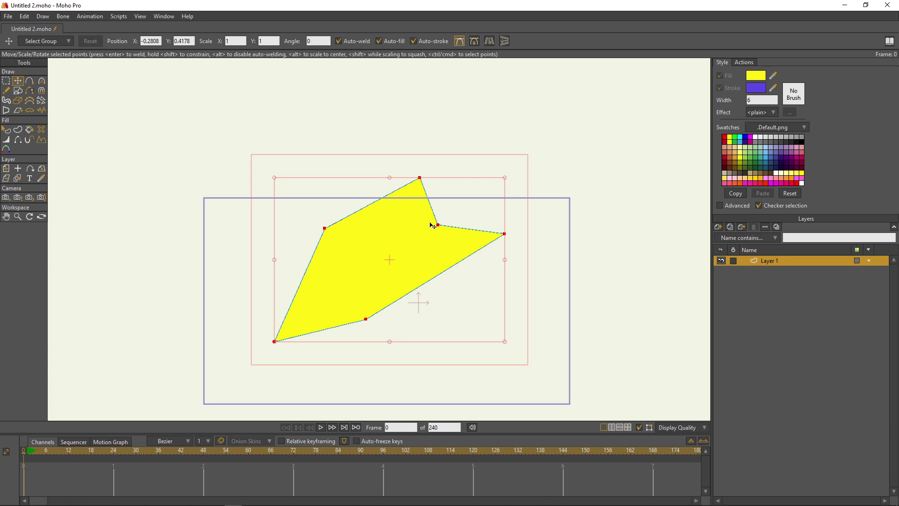
# Rotate the selected polygon by entering an angle of -30.
pyautogui.click(303, 42)
pyautogui.write('-30')
pyautogui.press('Return')
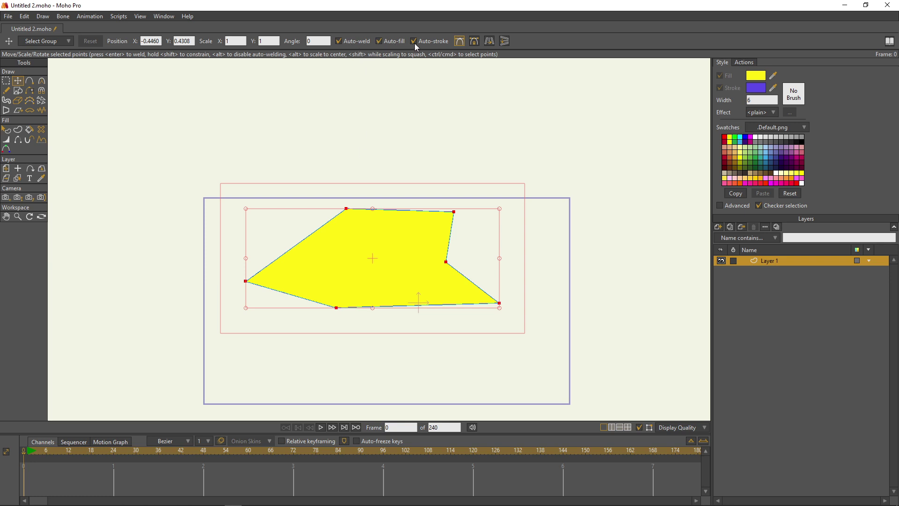
# Flip the selected polygon horizontally back and forth, four times in total.
pyautogui.click(490, 42)
pyautogui.click(490, 41)
pyautogui.click(490, 41)
pyautogui.click(490, 42)
# Select all of the polygon's points and deselect them again.
pyautogui.click(495, 168)
pyautogui.hotkey('ctrl', 'a')
pyautogui.hotkey('ctrl', 'd')
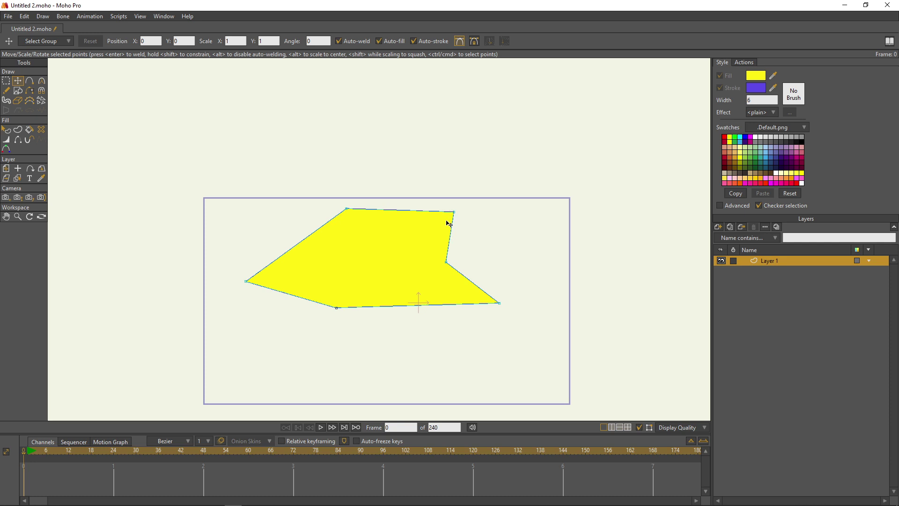
# Move the polygon's upper-right, lower-right, upper-left and far-left points outward one at a time to enlarge the shape.
pyautogui.scroll(1, 409, 242)
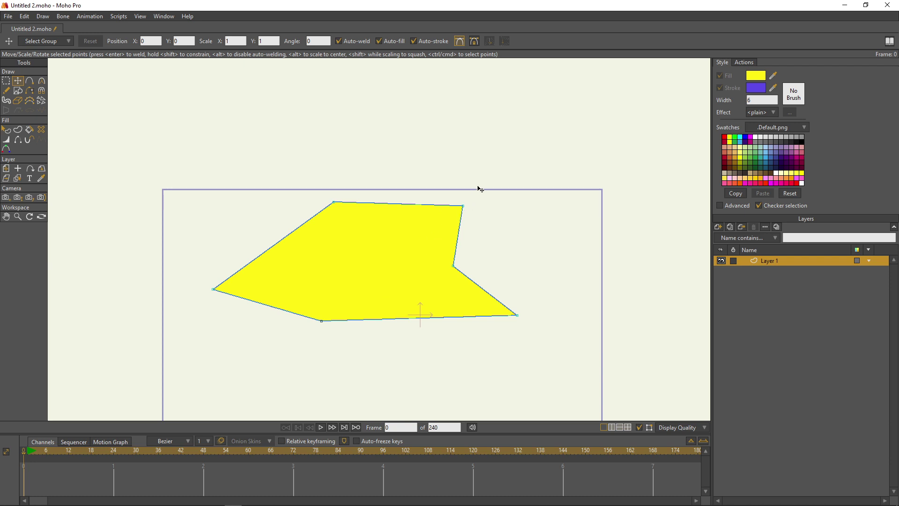
pyautogui.click(463, 206)
pyautogui.moveTo(486, 187); pyautogui.dragTo(539, 161)
pyautogui.moveTo(561, 321); pyautogui.dragTo(571, 320)
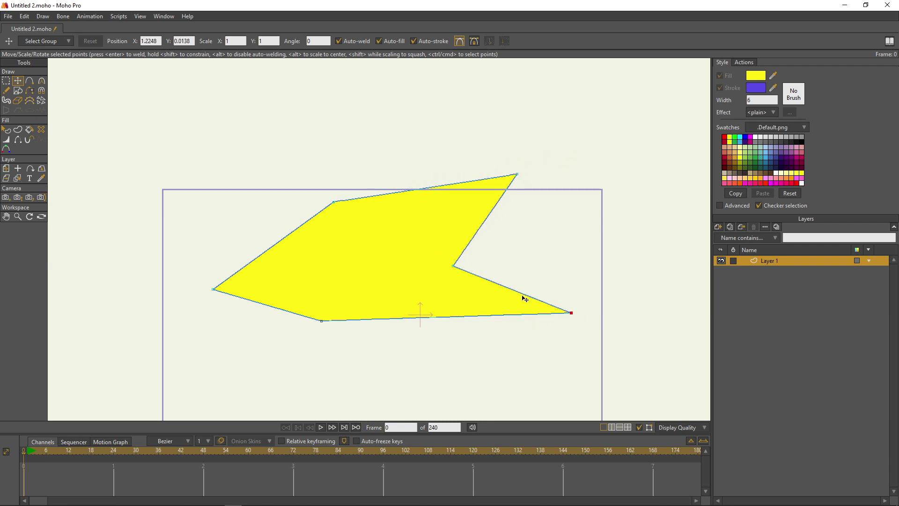
pyautogui.moveTo(308, 164); pyautogui.dragTo(281, 127)
pyautogui.moveTo(193, 294); pyautogui.dragTo(150, 302)
# Try pulling the polygon's bottom point down and to the left twice, undoing the change each time.
pyautogui.moveTo(317, 335); pyautogui.dragTo(291, 397)
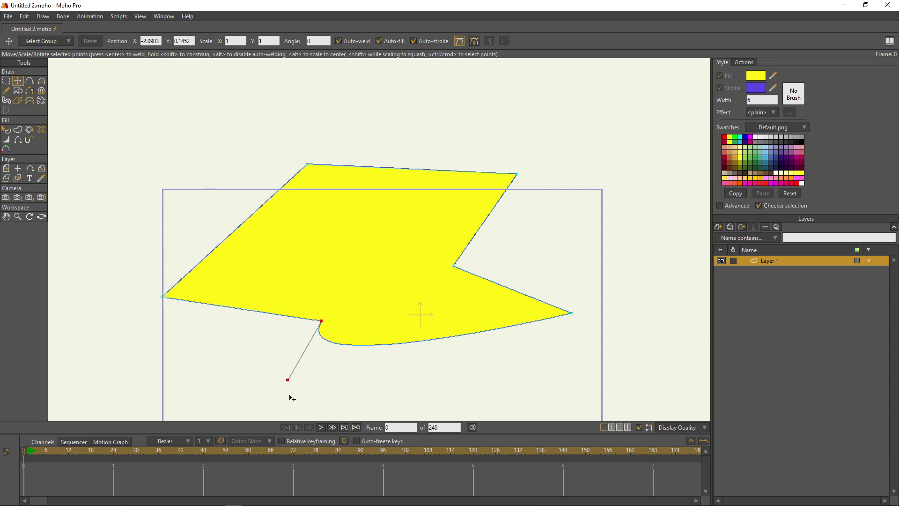
pyautogui.hotkey('ctrl', 'z')
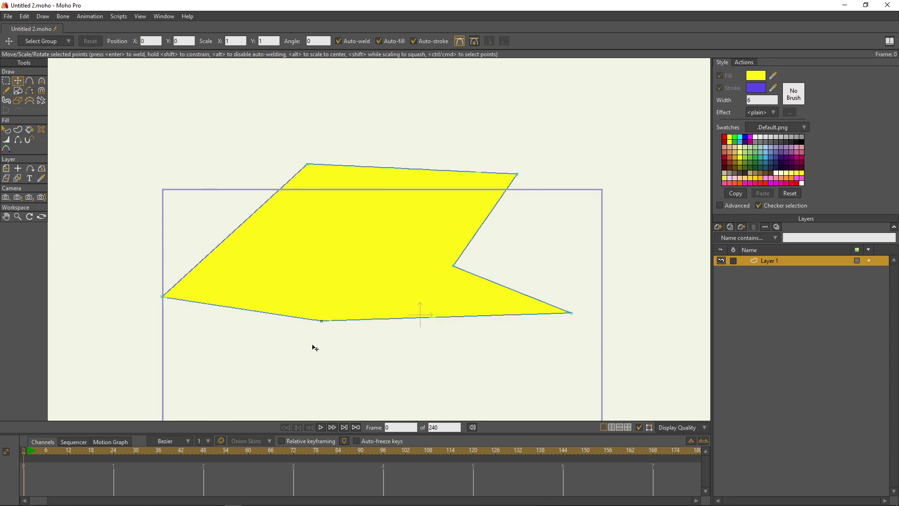
pyautogui.moveTo(316, 338); pyautogui.dragTo(295, 371)
pyautogui.hotkey('ctrl', 'z')
# Move the upper-right and upper-left points further outward and the far-left point up and outward, readjusting the upper-right point.
pyautogui.moveTo(537, 171); pyautogui.dragTo(568, 129)
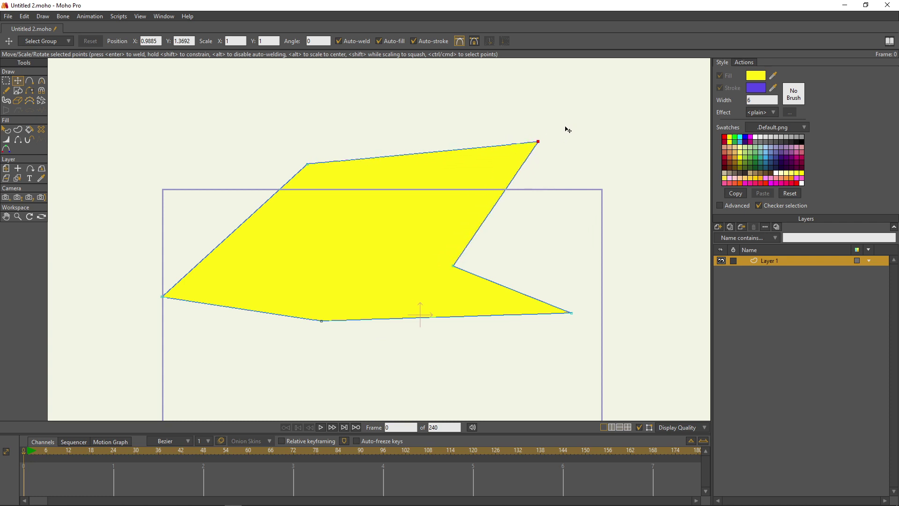
pyautogui.click(307, 153)
pyautogui.moveTo(297, 144); pyautogui.dragTo(270, 114)
pyautogui.click(162, 296)
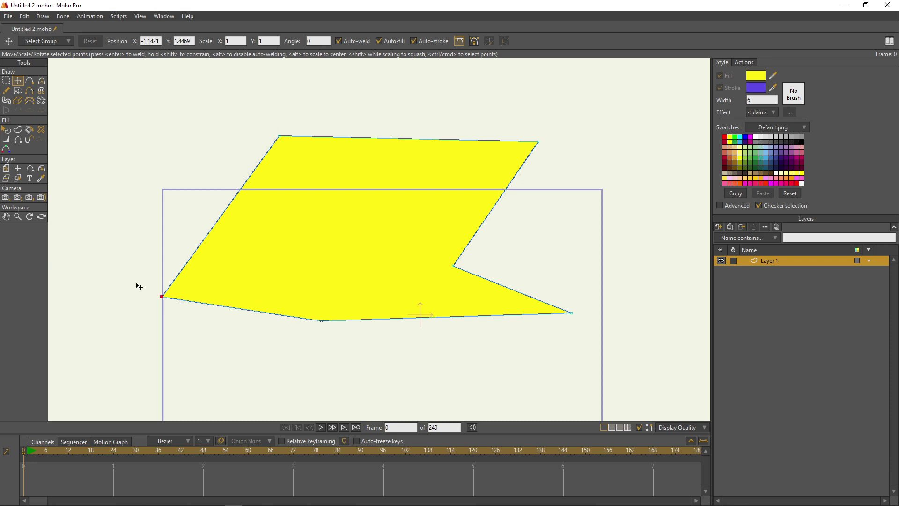
pyautogui.moveTo(139, 286); pyautogui.dragTo(99, 225)
pyautogui.moveTo(557, 135); pyautogui.dragTo(569, 127)
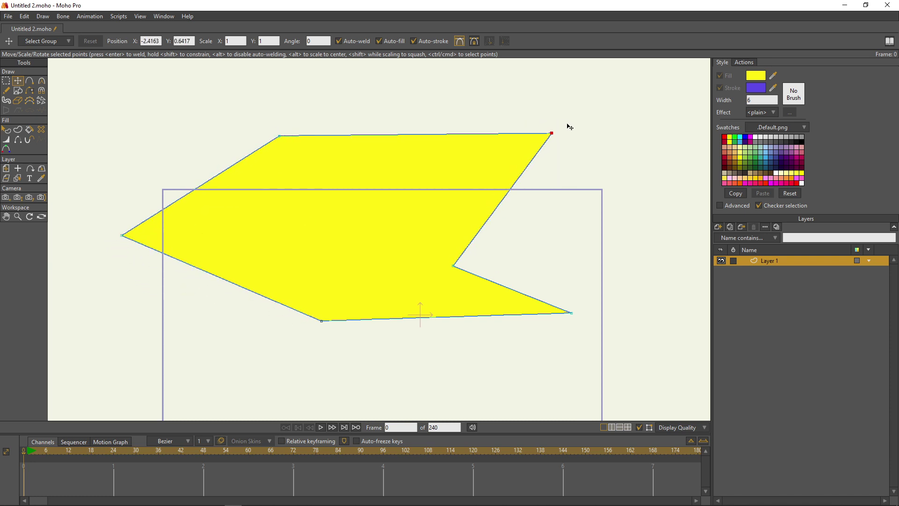